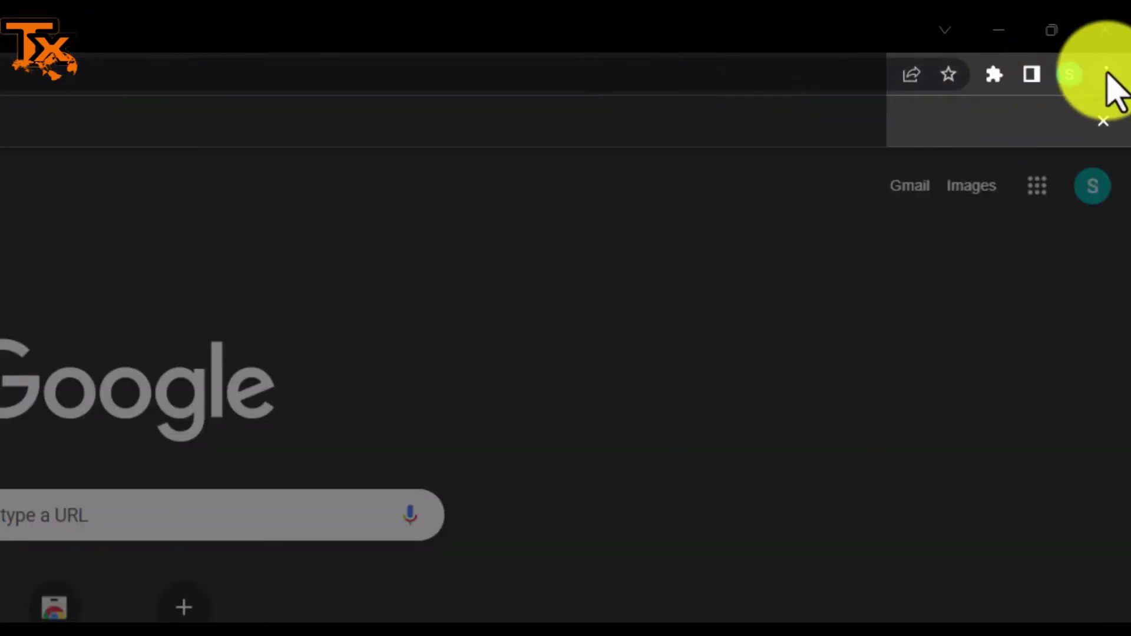
# - Start the Find scan on Chrome's Reset and clean up > Clean up computer page
pyautogui.click(1107, 74)
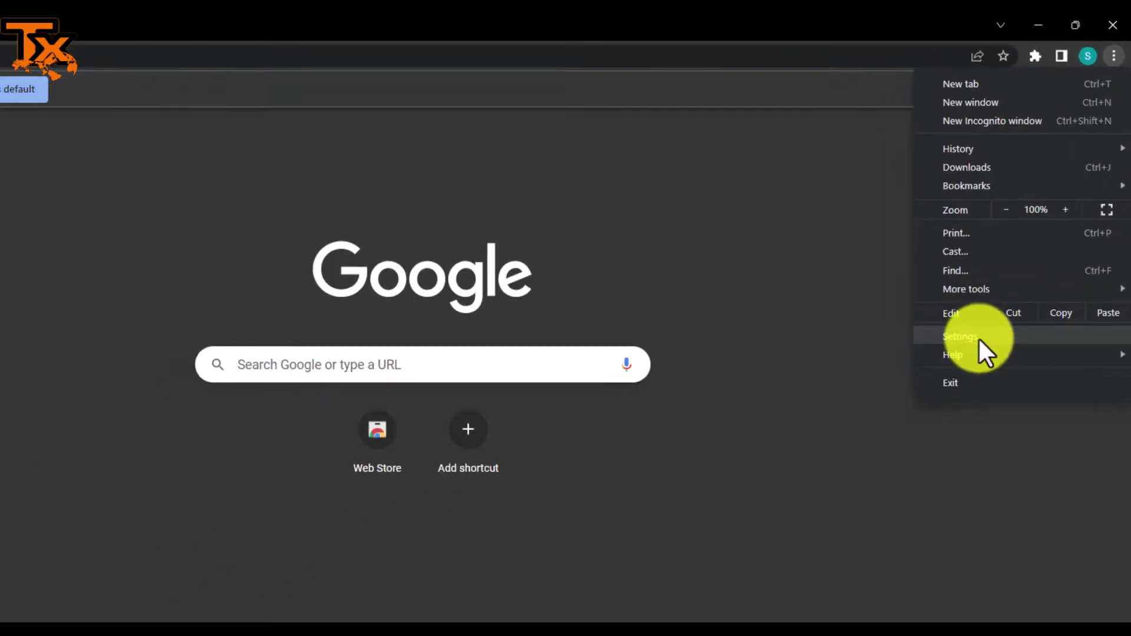
pyautogui.click(977, 334)
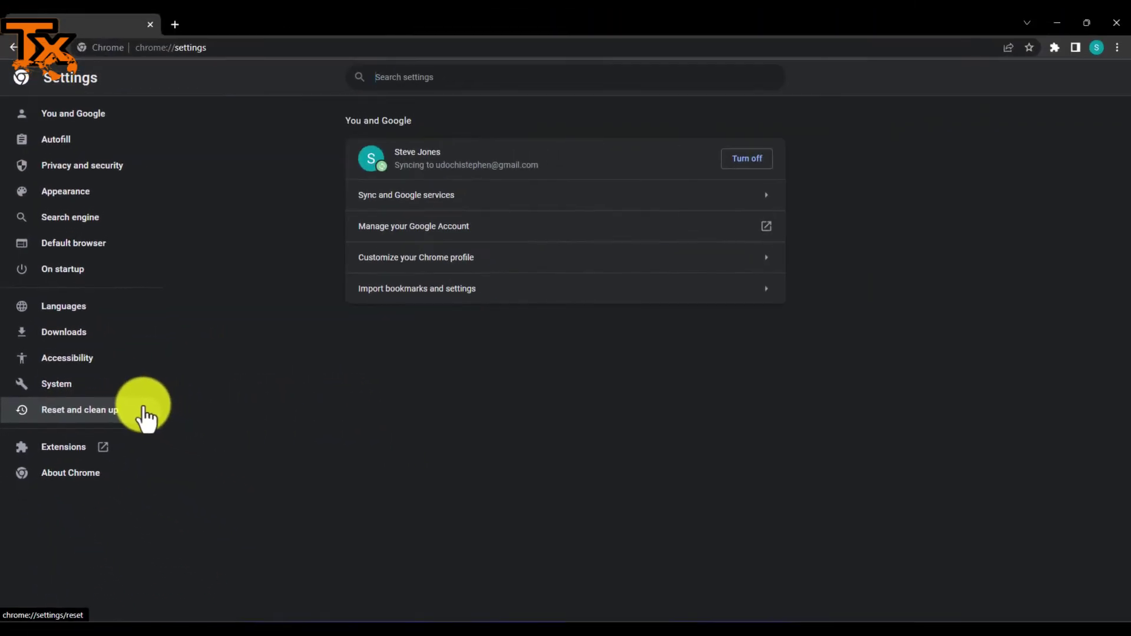
pyautogui.click(148, 419)
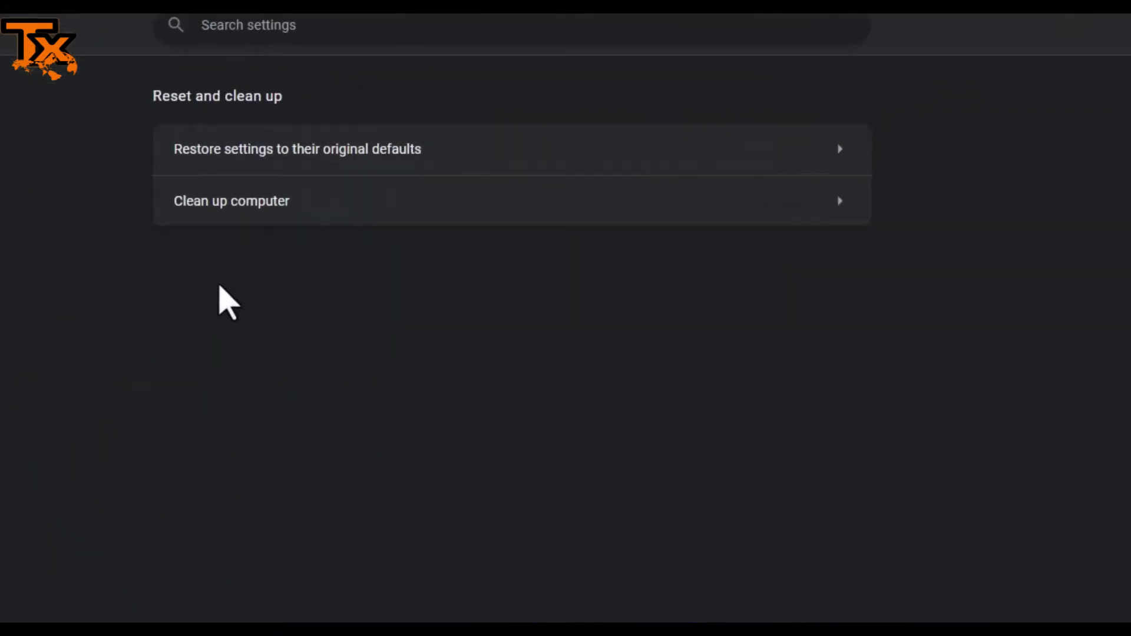
pyautogui.click(437, 189)
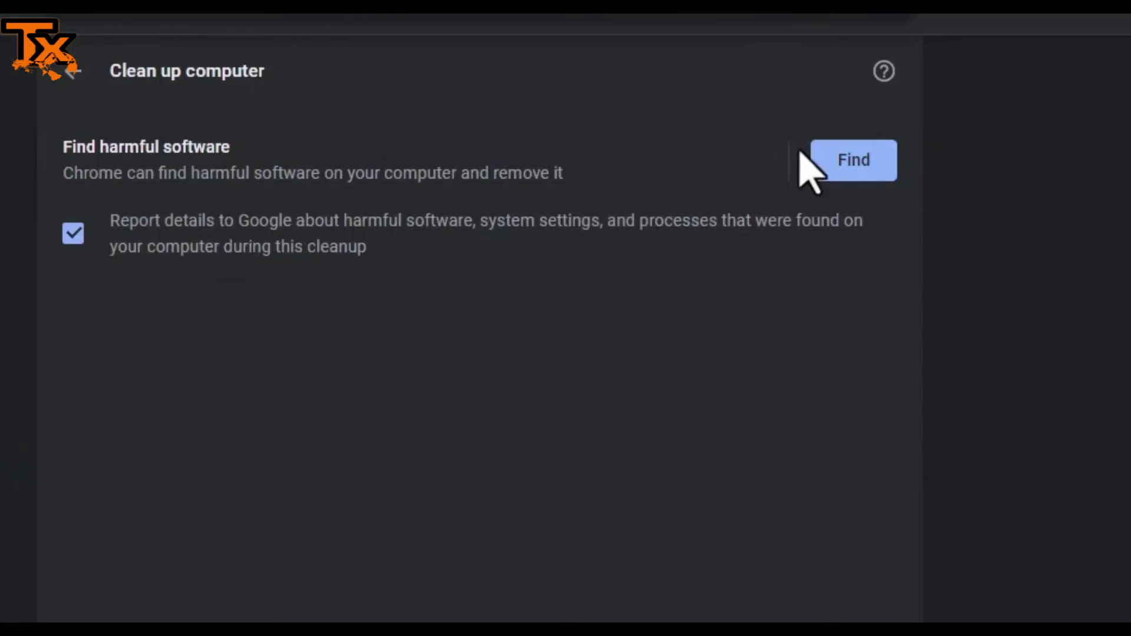
pyautogui.click(835, 174)
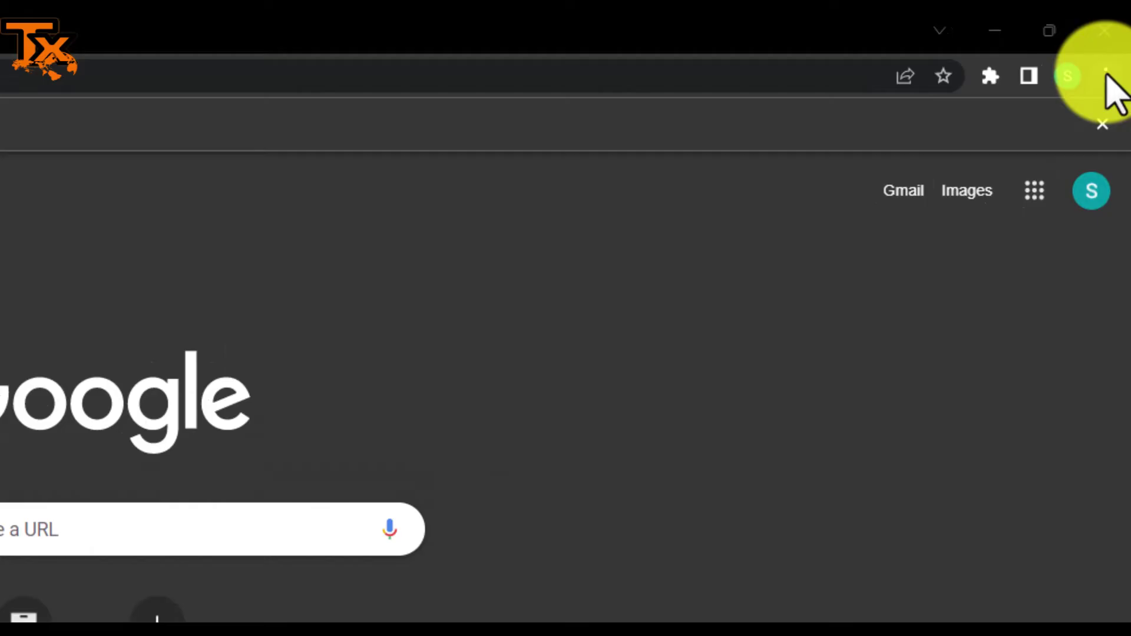
# - Reset Chrome's settings to their original defaults and confirm with Reset settings
pyautogui.click(1096, 84)
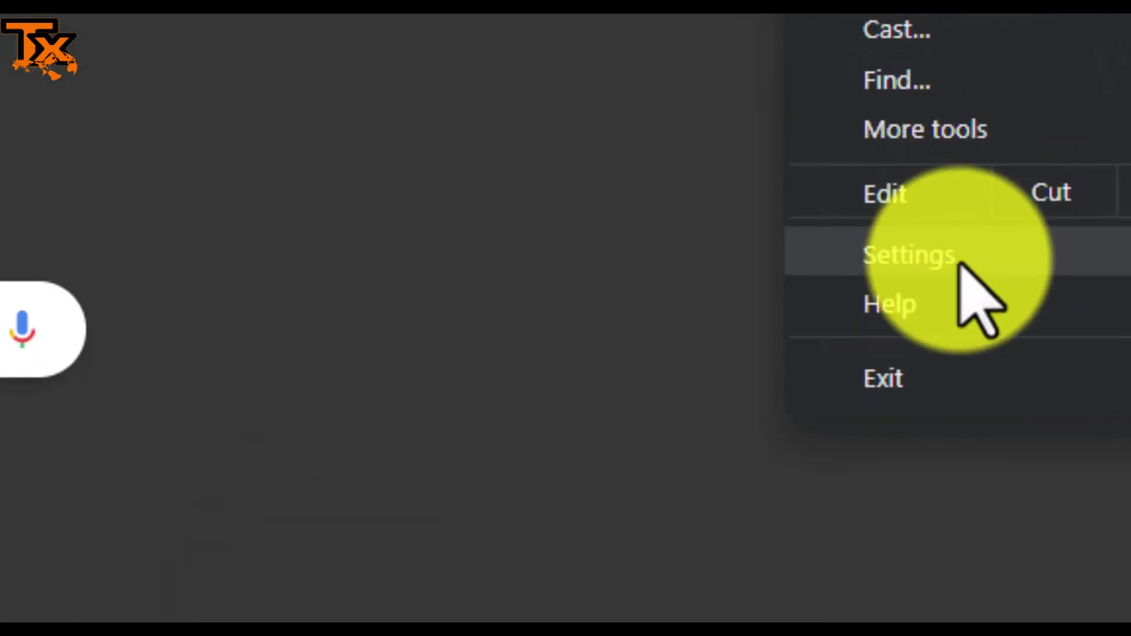
pyautogui.click(962, 265)
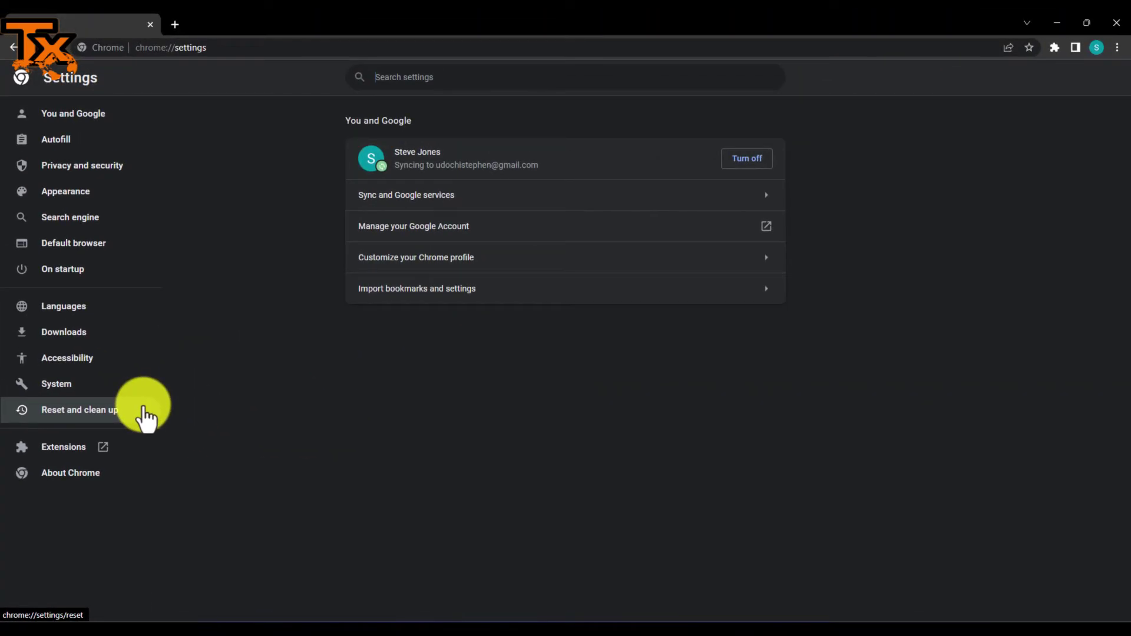
pyautogui.click(145, 416)
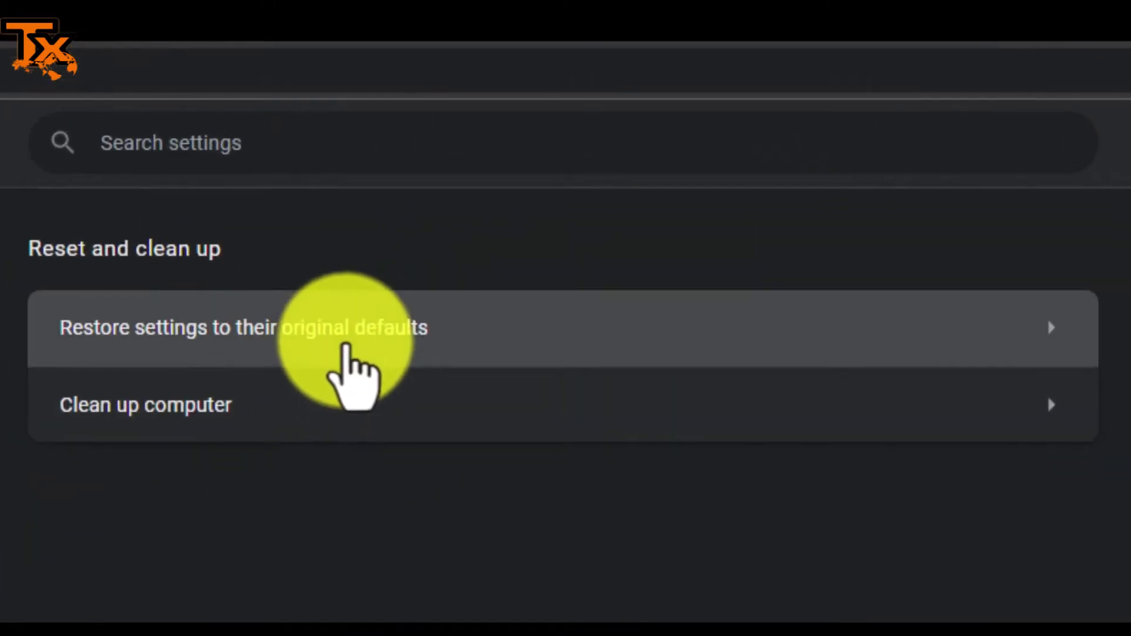
pyautogui.click(348, 367)
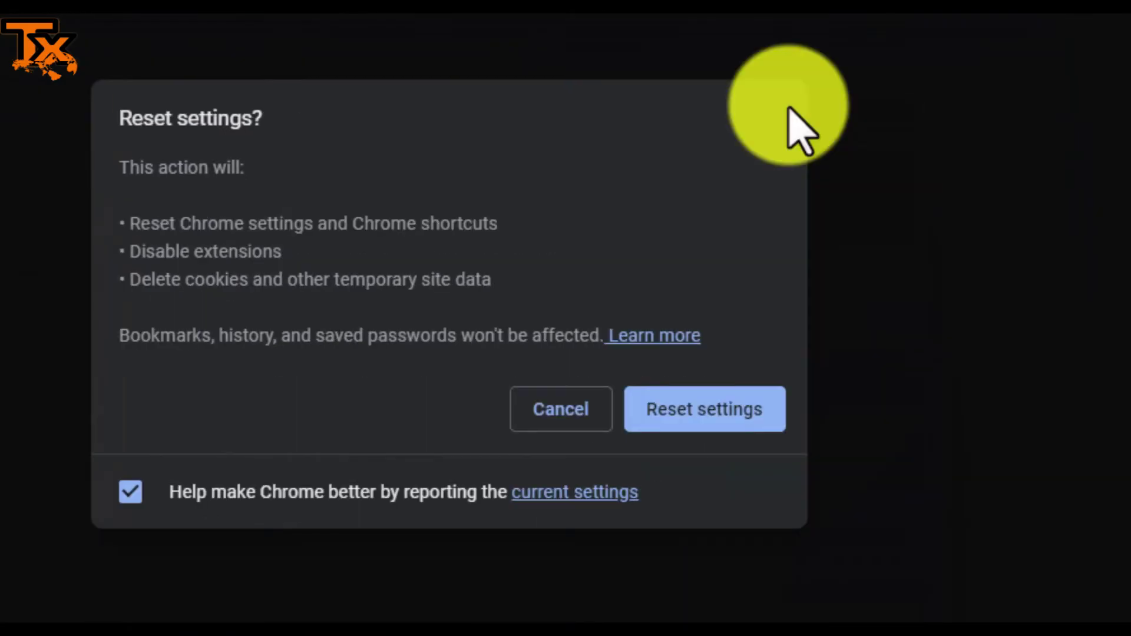
pyautogui.click(694, 408)
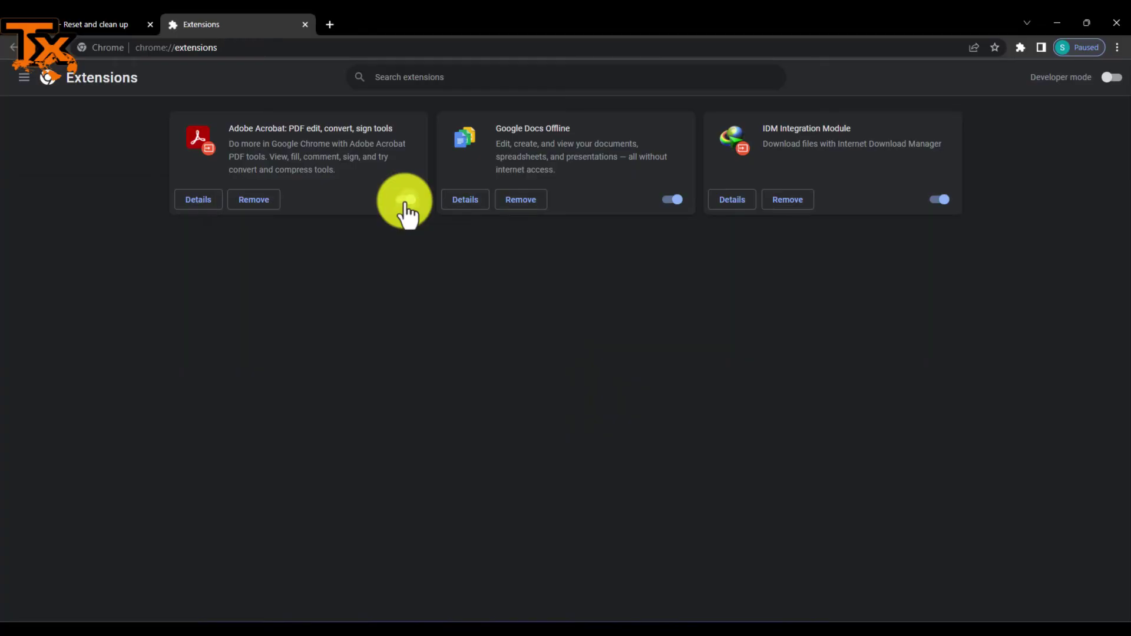
# - Turn off the Google Docs Offline and IDM Integration Module extensions, then close Chrome
pyautogui.click(677, 202)
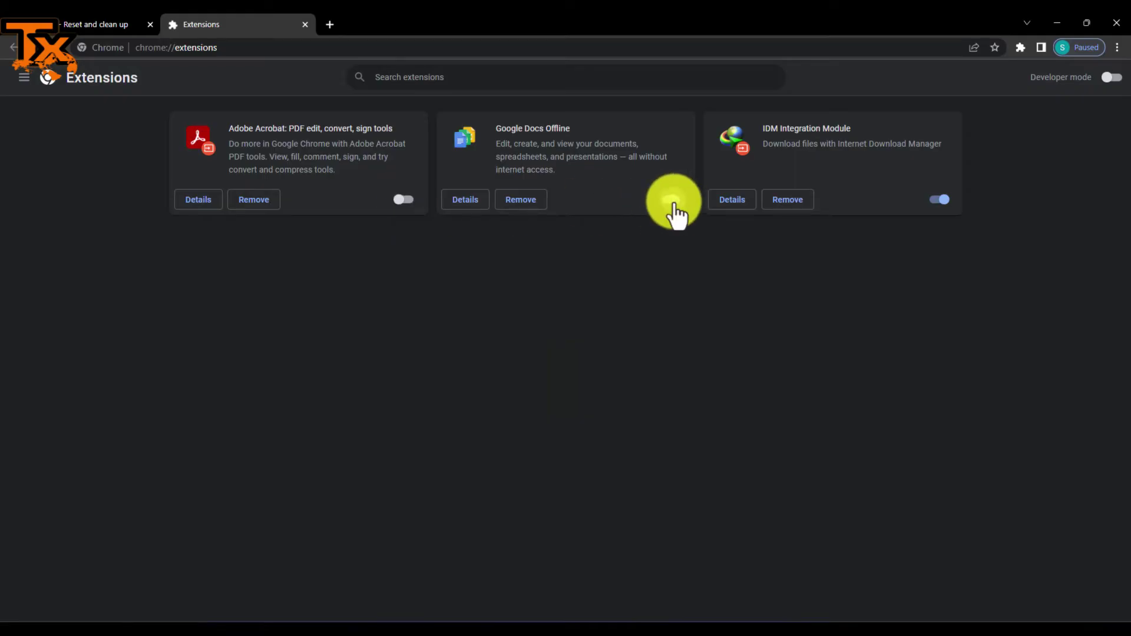
pyautogui.click(936, 202)
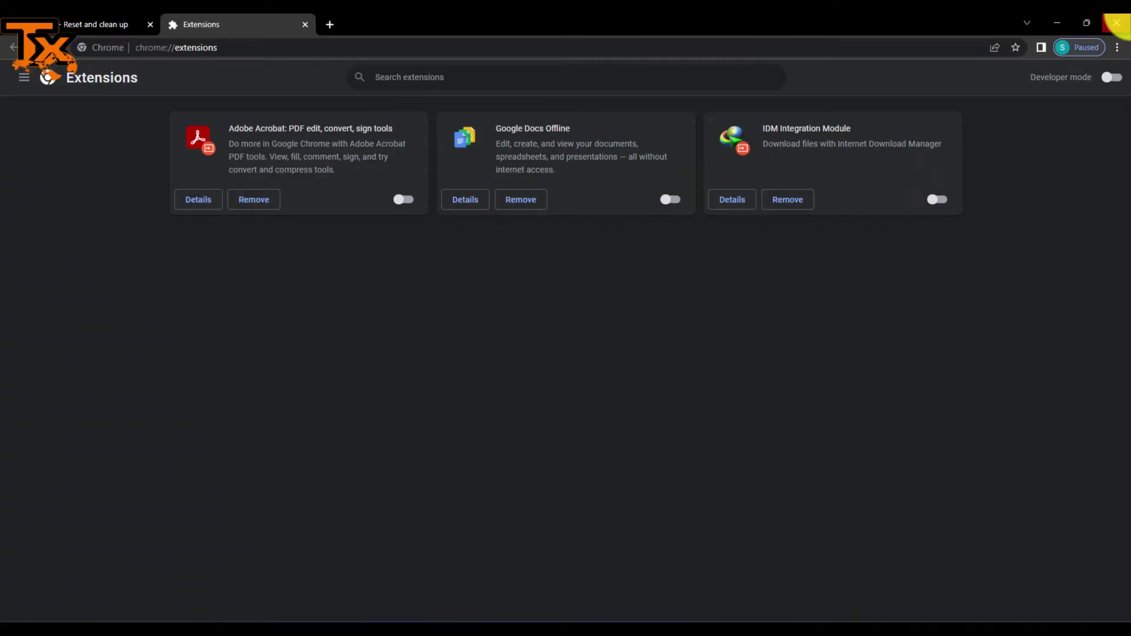
pyautogui.click(1117, 24)
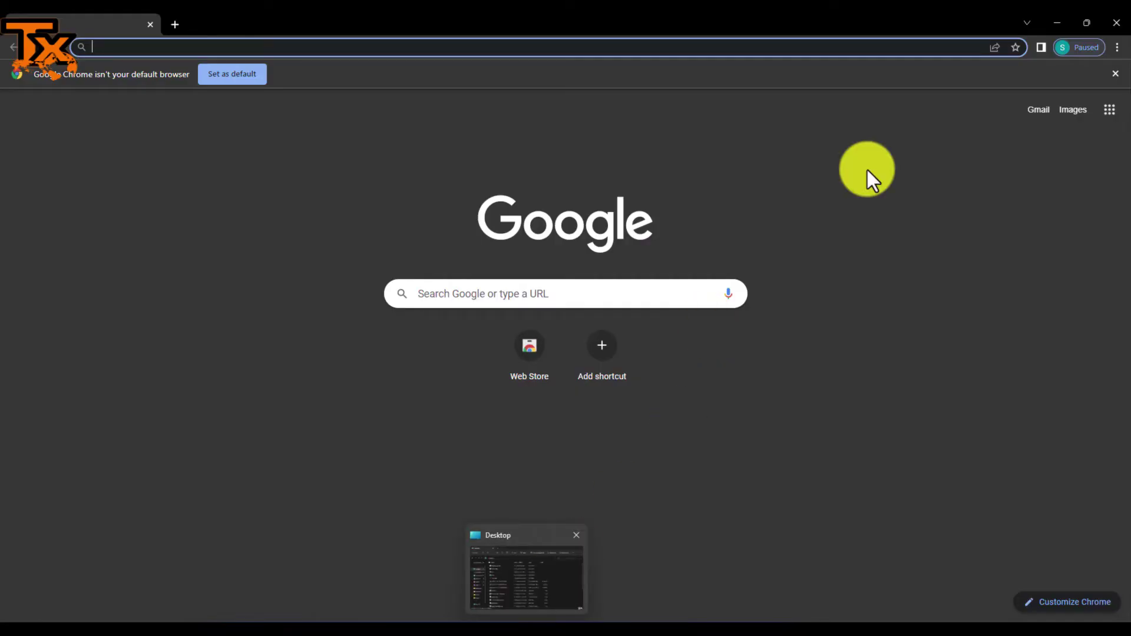
# - Close Chrome, open File Explorer at This PC and open the Windows (C:) drive
pyautogui.click(1117, 23)
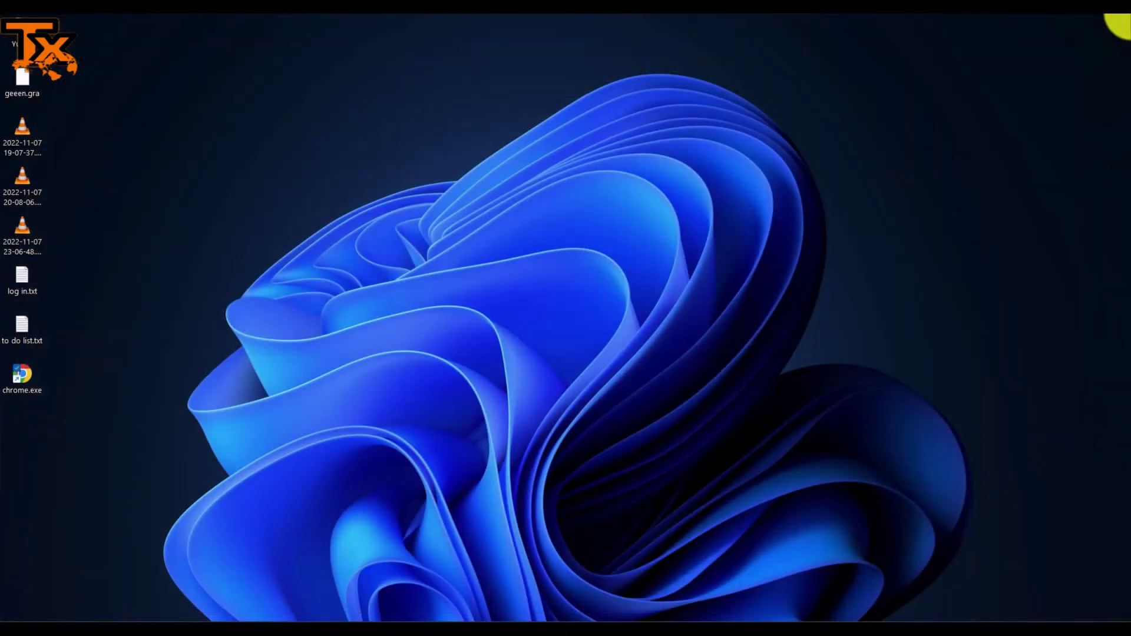
pyautogui.click(524, 619)
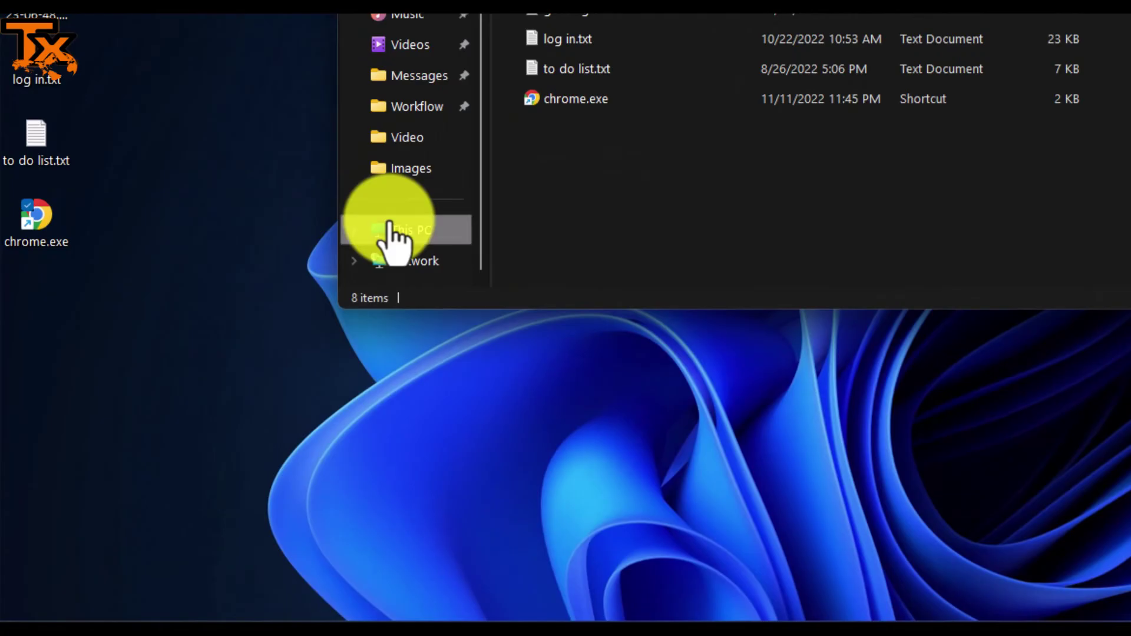
pyautogui.click(332, 301)
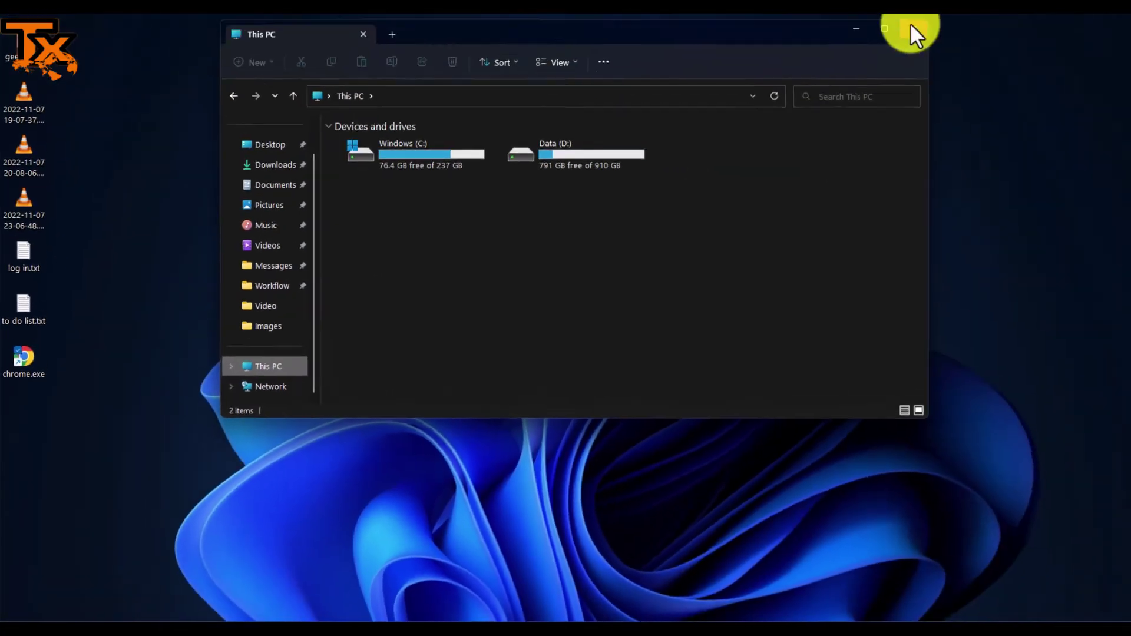
pyautogui.click(909, 29)
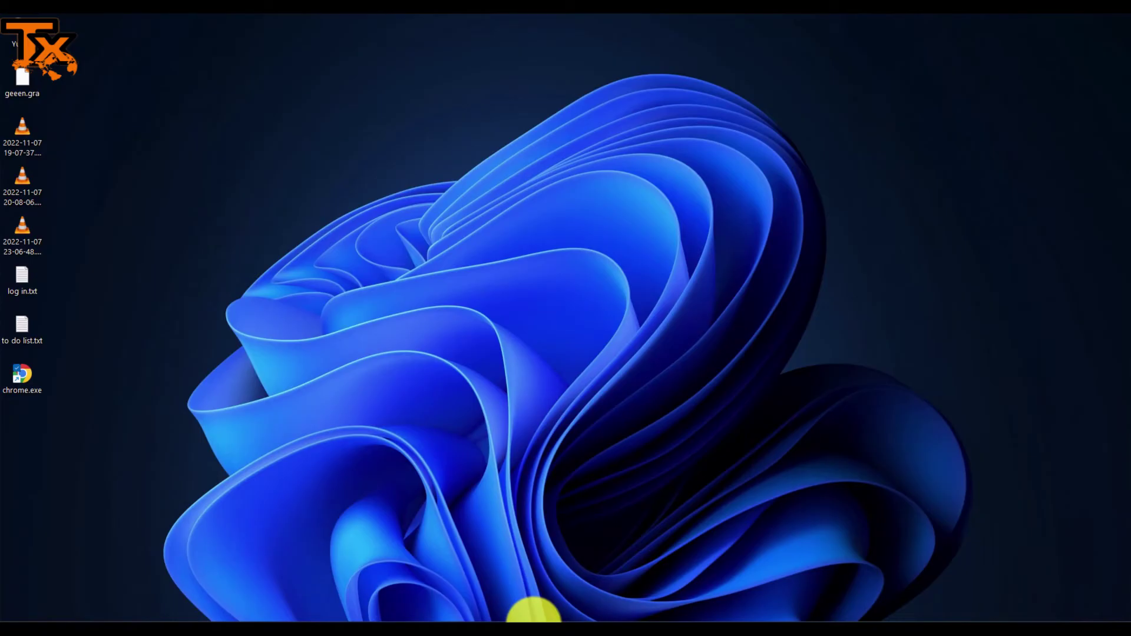
pyautogui.click(533, 614)
pyautogui.click(384, 416)
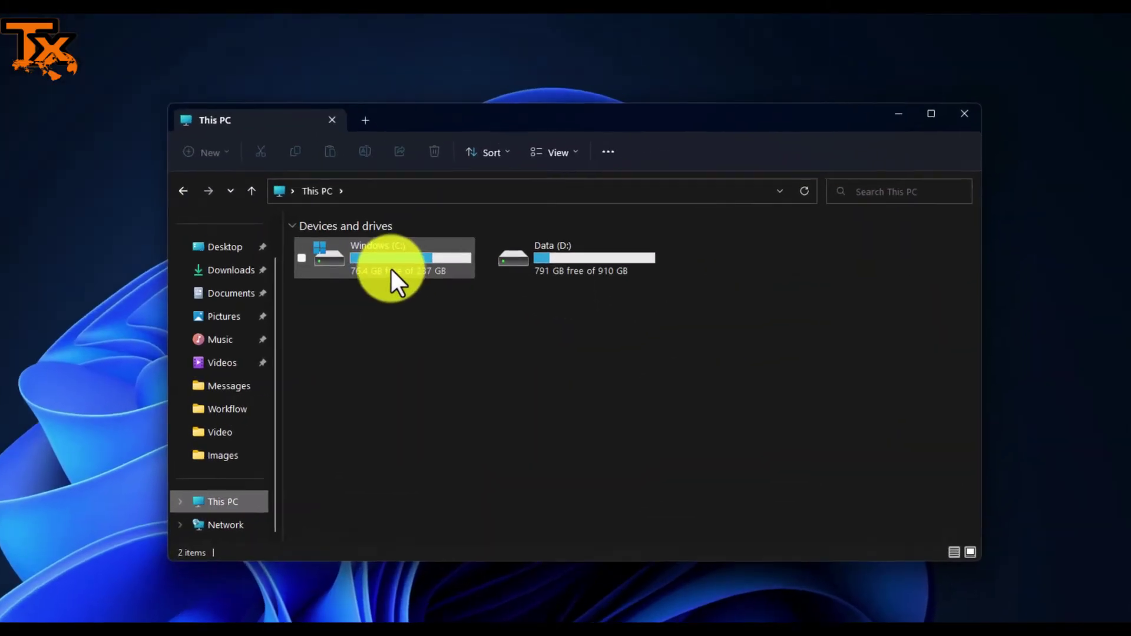
pyautogui.doubleClick(392, 270)
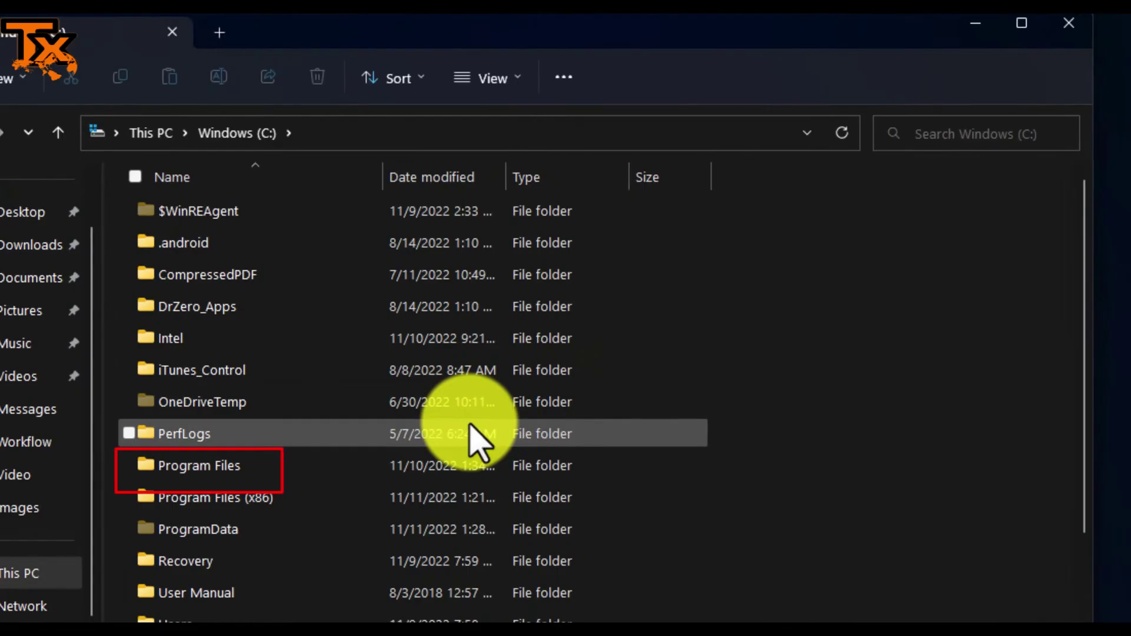
# - Navigate into Program Files > Google > Chrome > Application
pyautogui.doubleClick(375, 469)
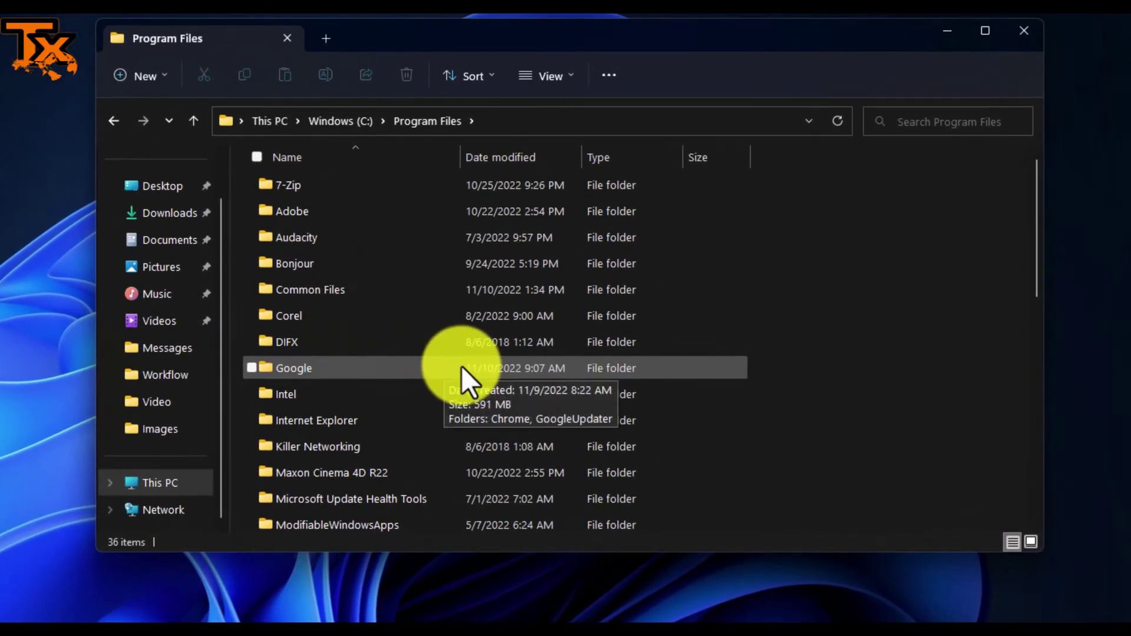
pyautogui.click(462, 366)
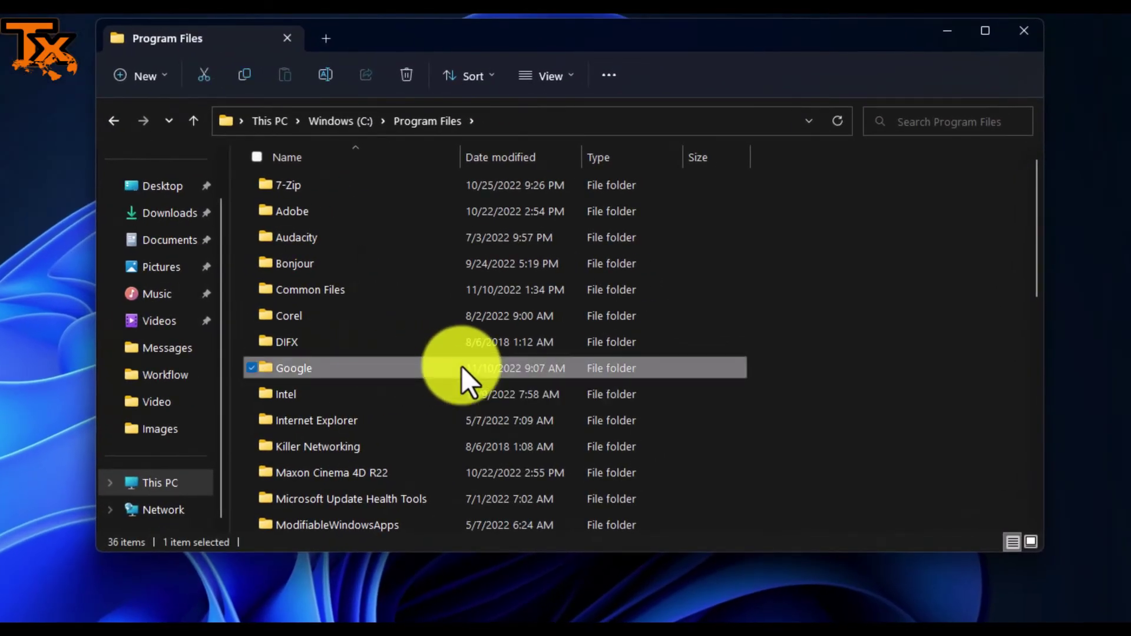
pyautogui.doubleClick(462, 366)
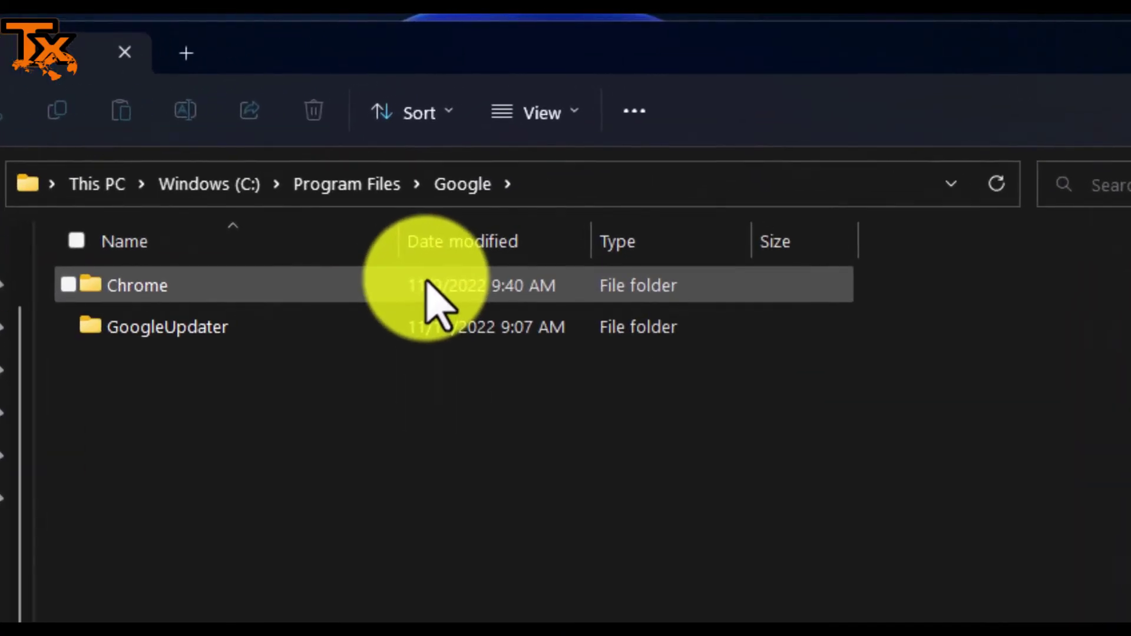
pyautogui.doubleClick(427, 282)
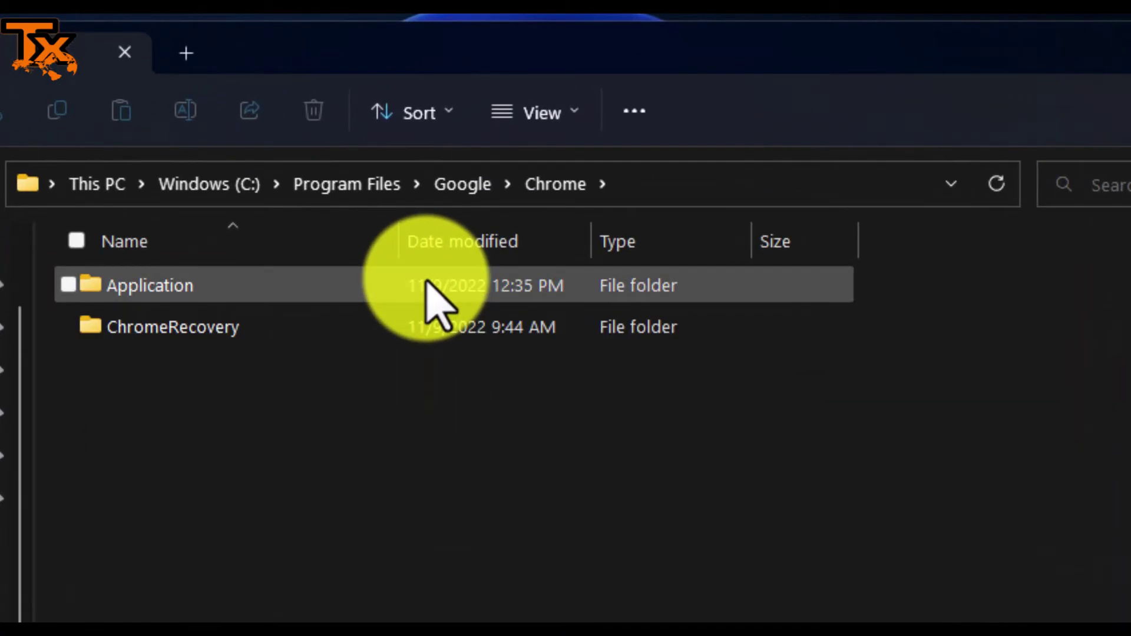
pyautogui.doubleClick(425, 282)
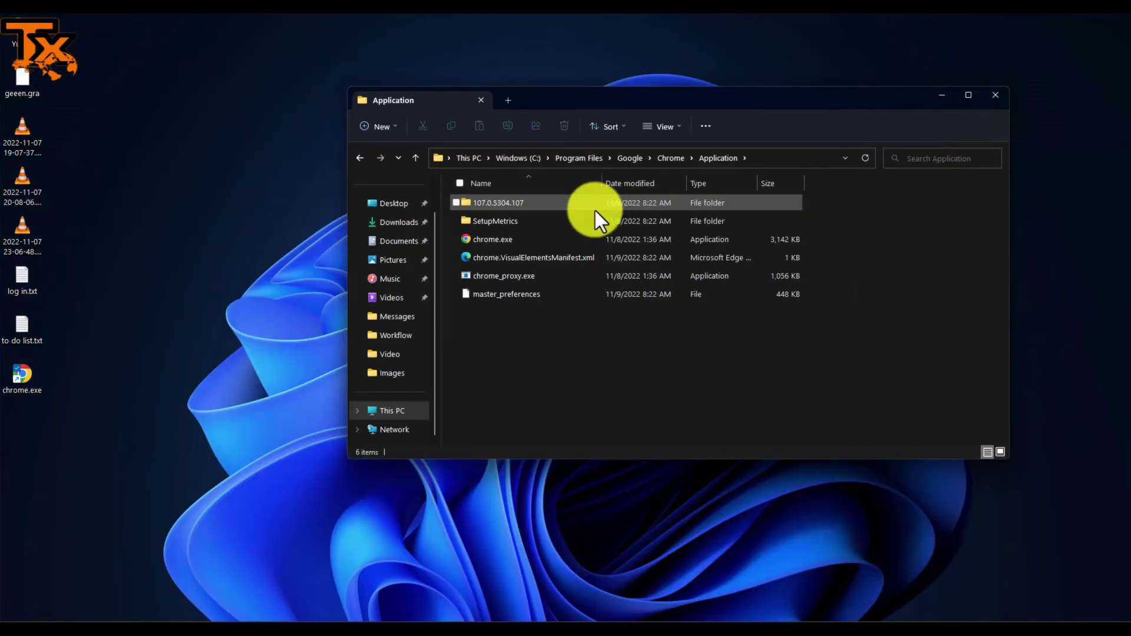
# - Rename chrome.exe to chrome1.exe
pyautogui.click(565, 239)
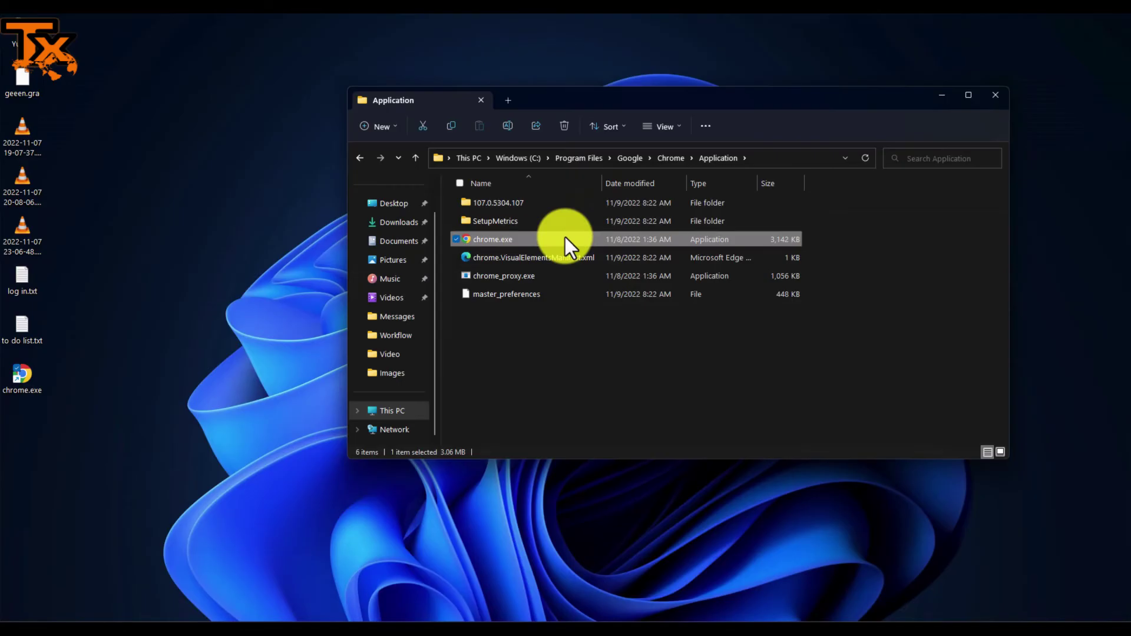
pyautogui.rightClick(565, 238)
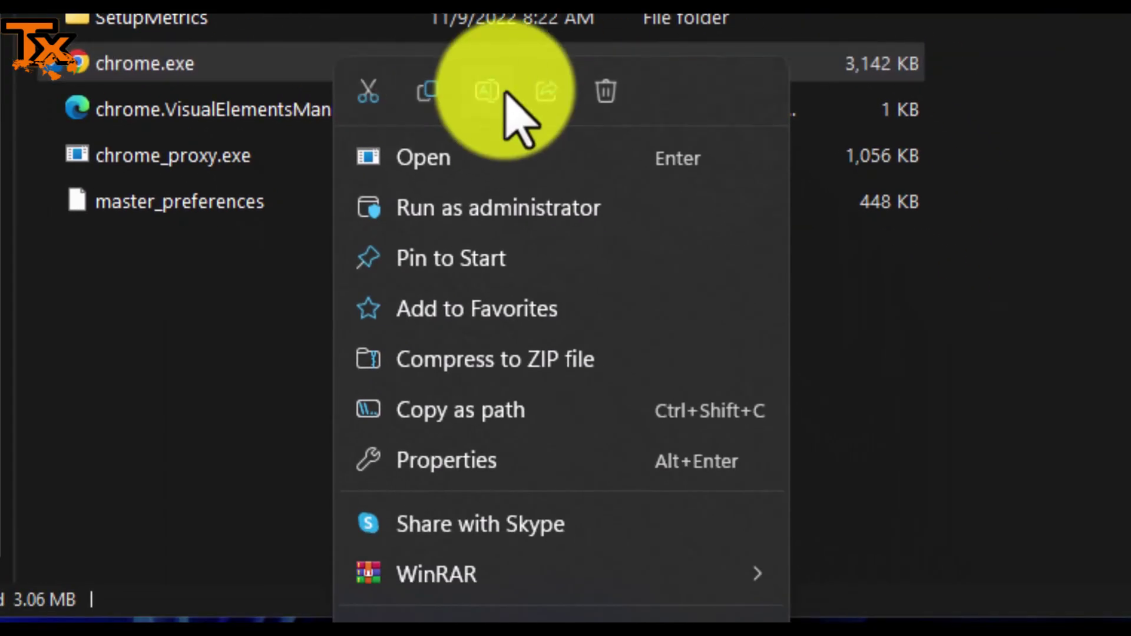
pyautogui.click(489, 91)
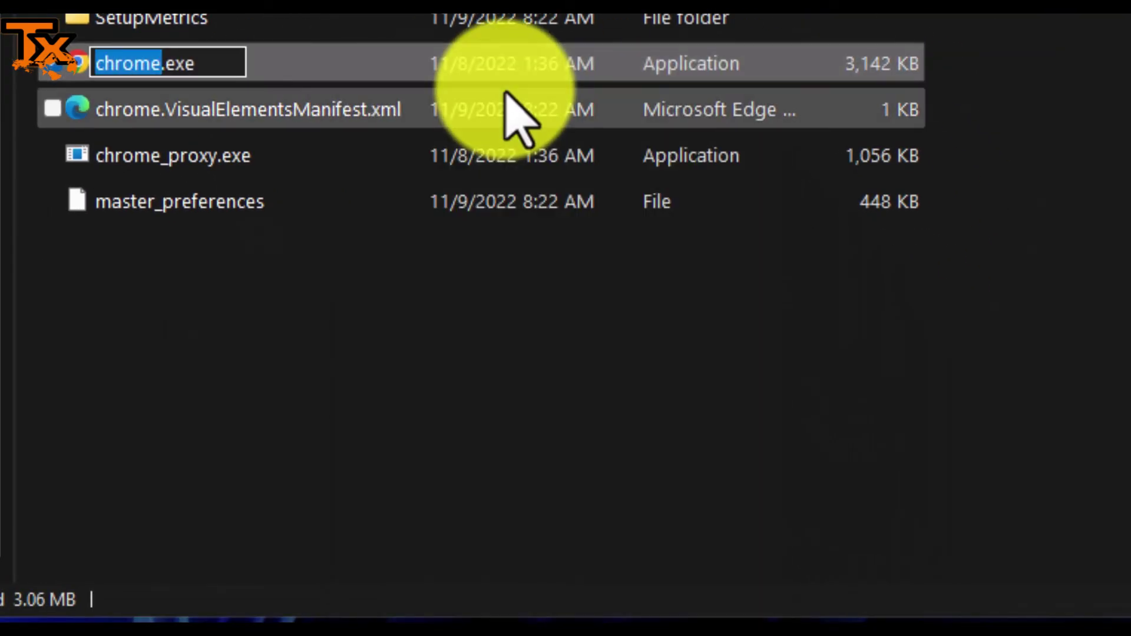
pyautogui.press('Right')
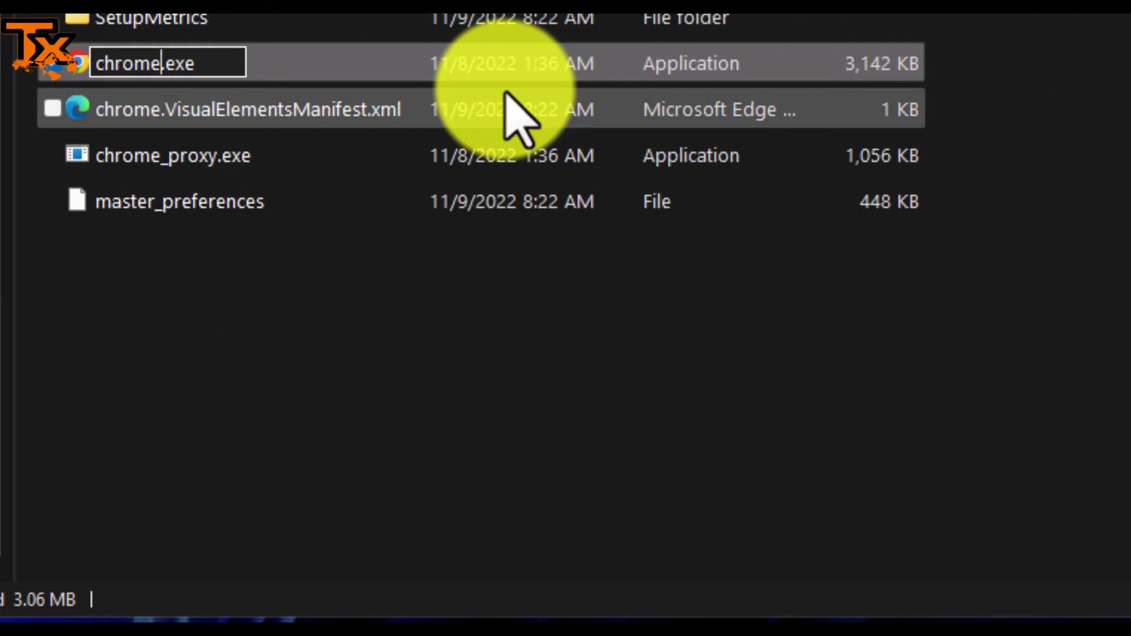
pyautogui.write('1')
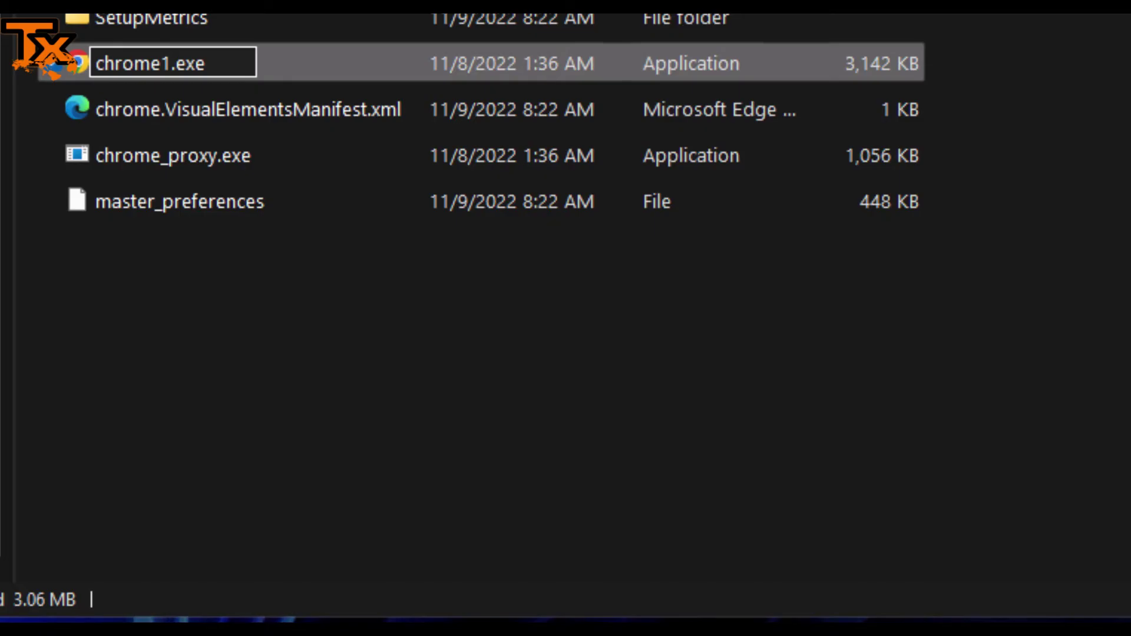
pyautogui.press('Return')
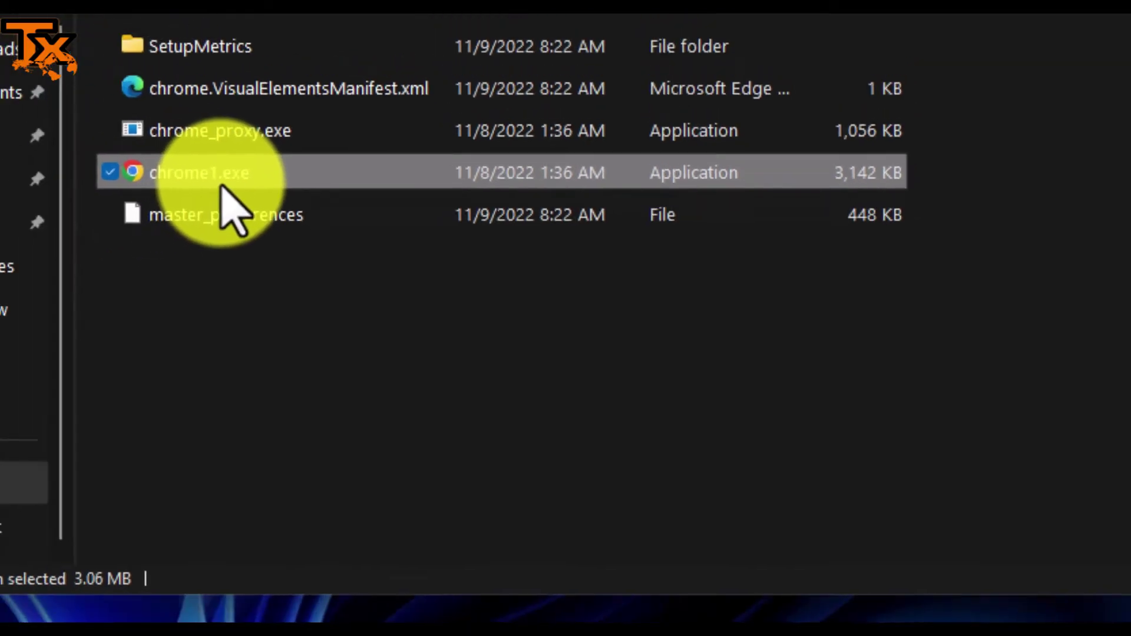
# - Send chrome1.exe to the desktop as a shortcut
pyautogui.rightClick(468, 268)
pyautogui.rightClick(572, 271)
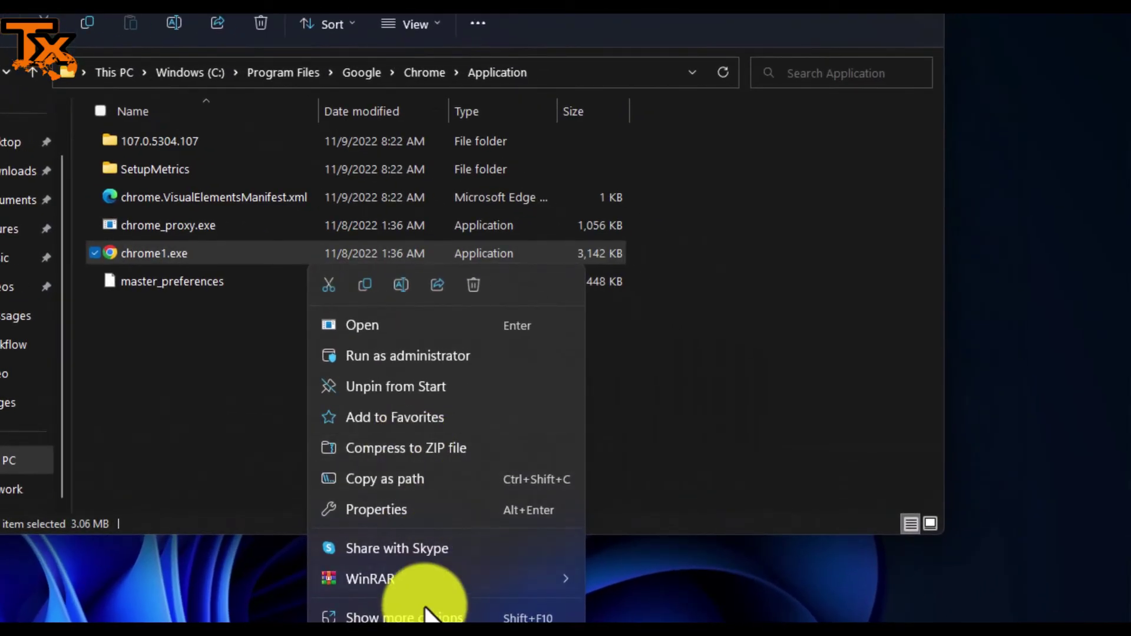
pyautogui.click(422, 614)
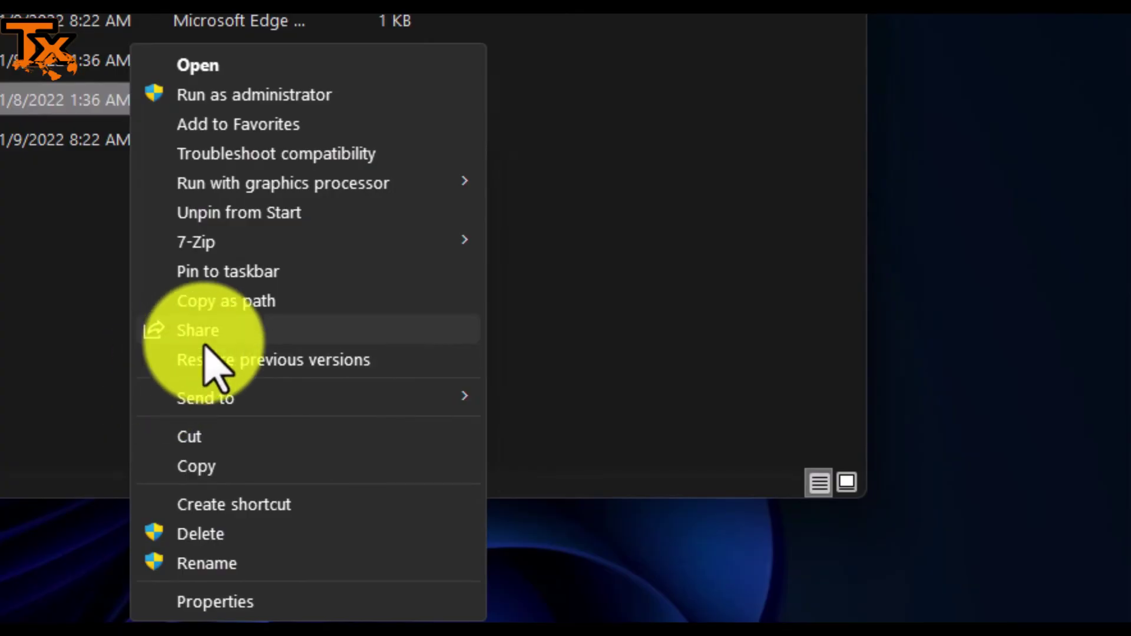
pyautogui.moveTo(706, 412)
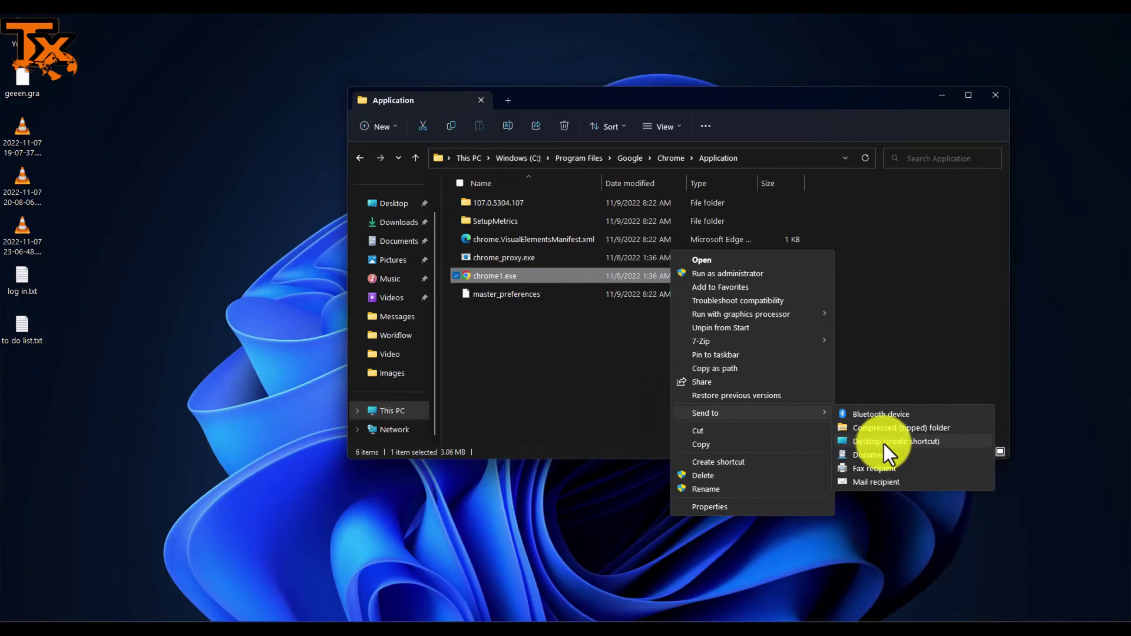
pyautogui.click(884, 443)
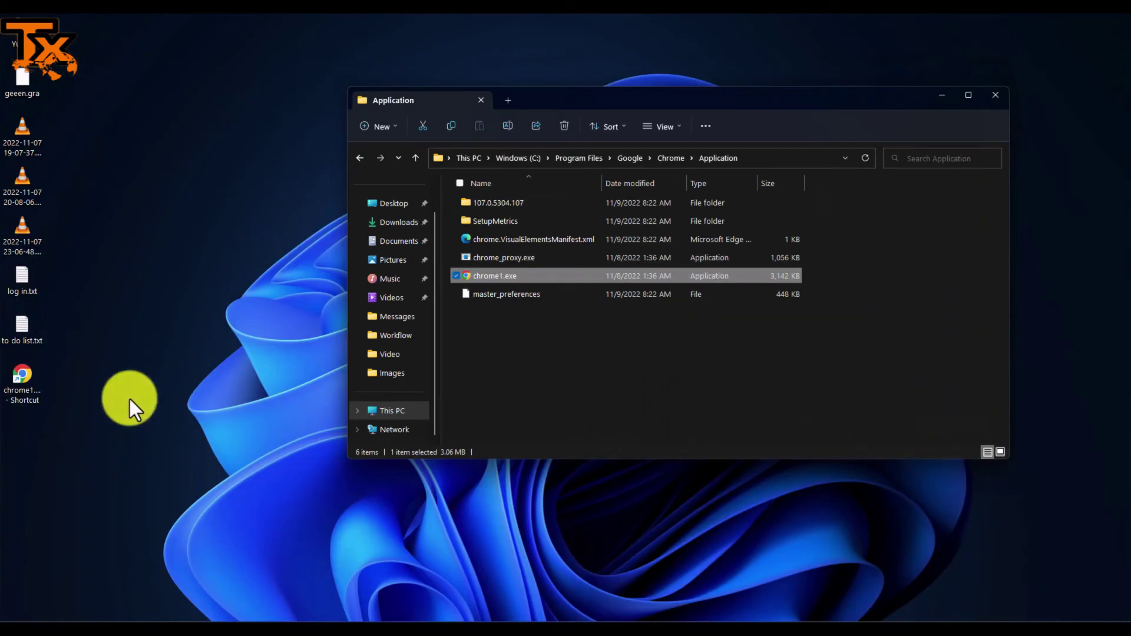
# - Rename the desktop shortcut to 'chrome.exe - Shortcut' by deleting the 1
pyautogui.click(36, 393)
pyautogui.rightClick(36, 393)
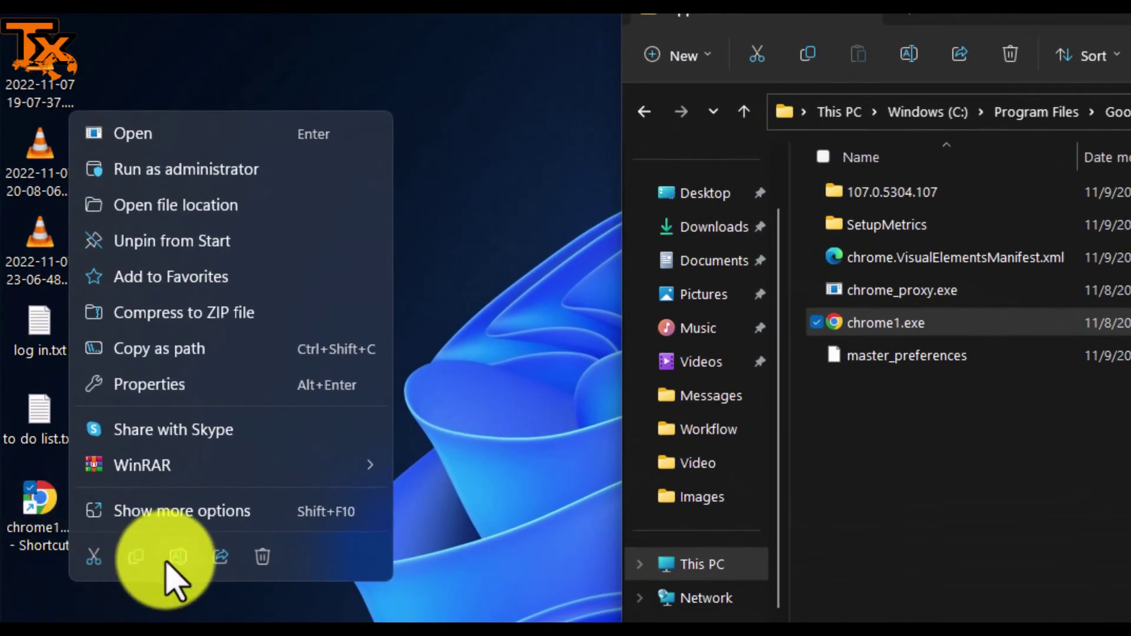
pyautogui.click(181, 558)
pyautogui.press('Right')
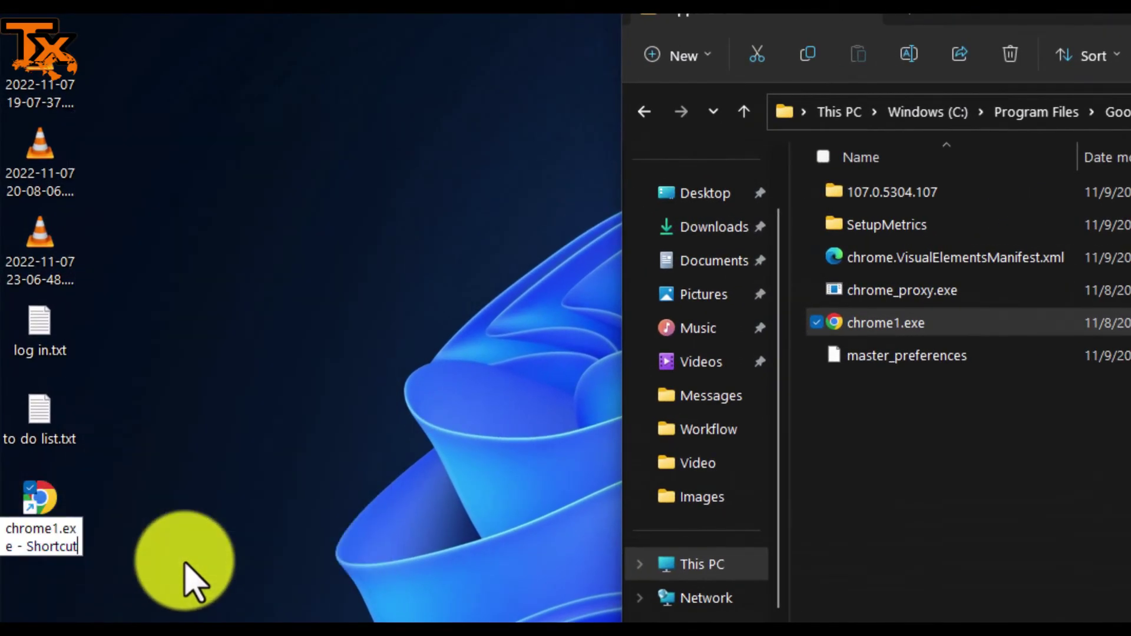
pyautogui.press('Left')
pyautogui.press('Left')
pyautogui.press('Left')
pyautogui.press('BackSpace')
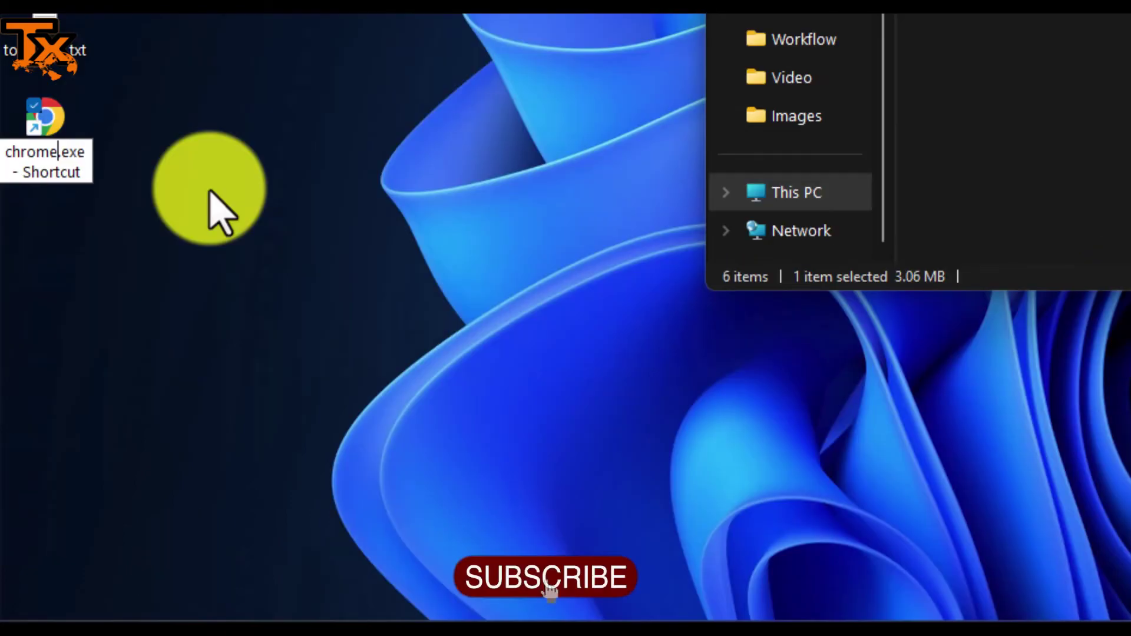
pyautogui.press('Return')
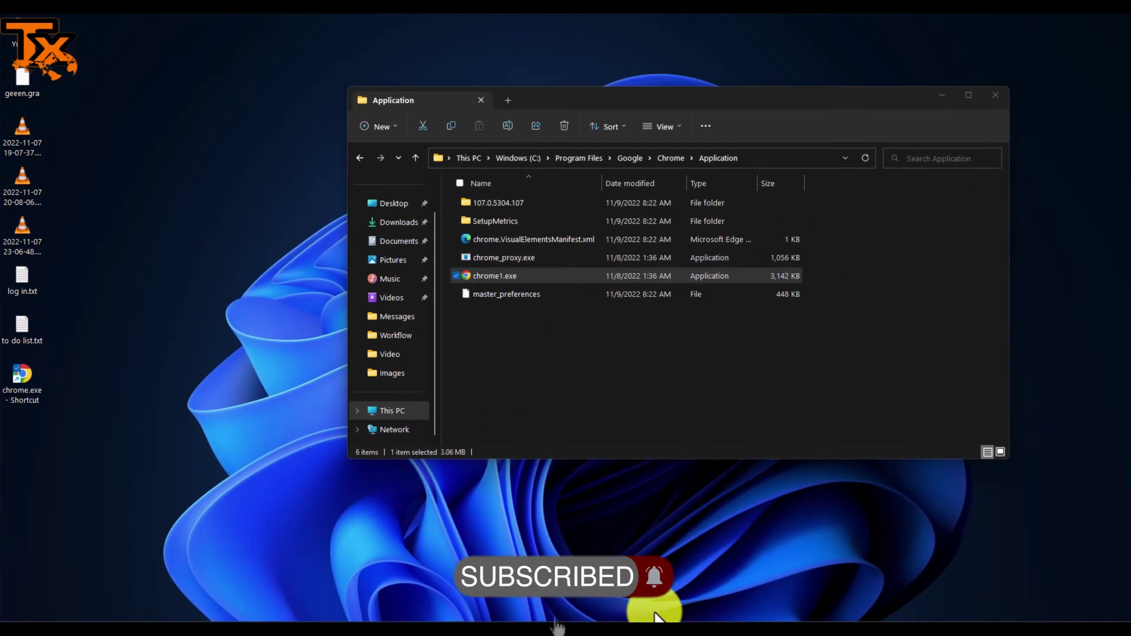
# - Drag the chrome.exe desktop shortcut onto the taskbar, then close the Chrome window it opened
pyautogui.click(631, 624)
pyautogui.rightClick(631, 619)
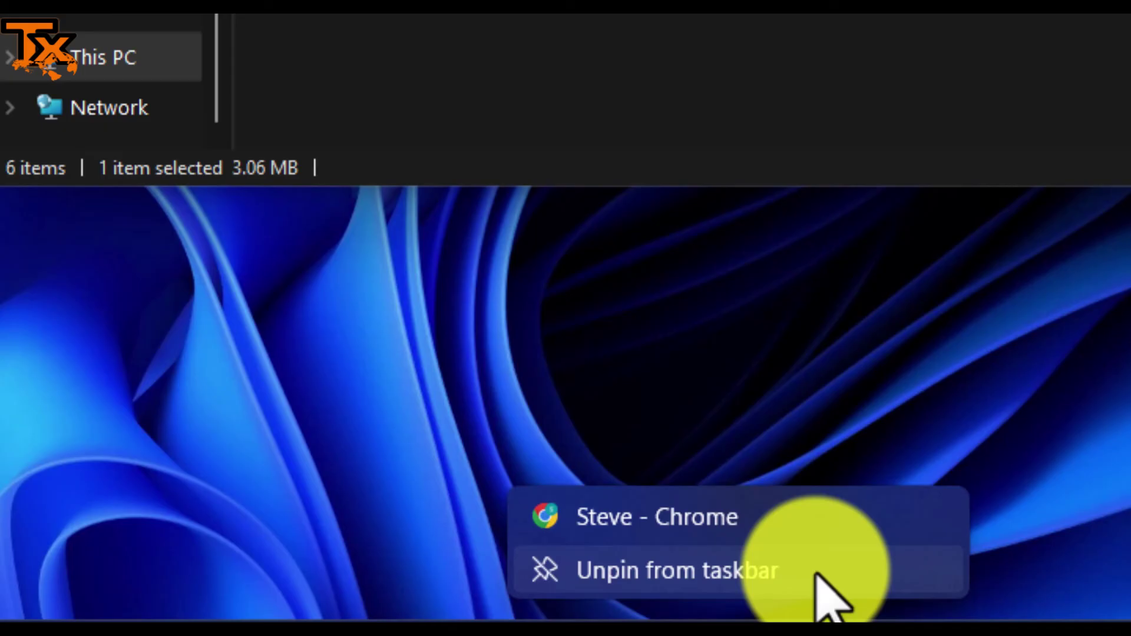
pyautogui.press('Escape')
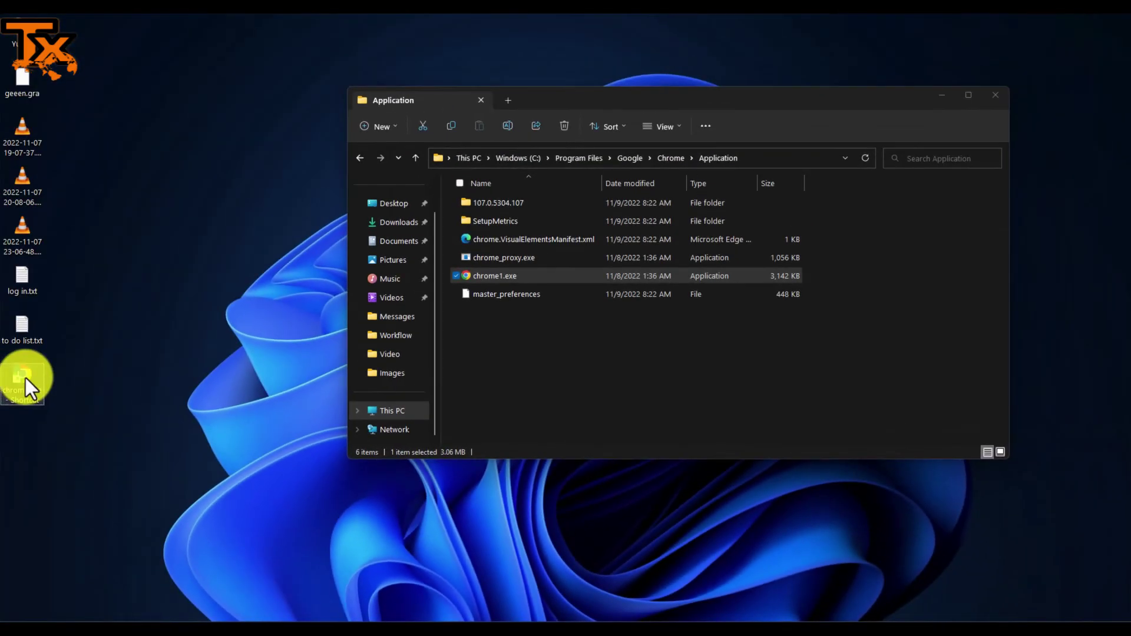
pyautogui.moveTo(26, 378); pyautogui.dragTo(272, 519)
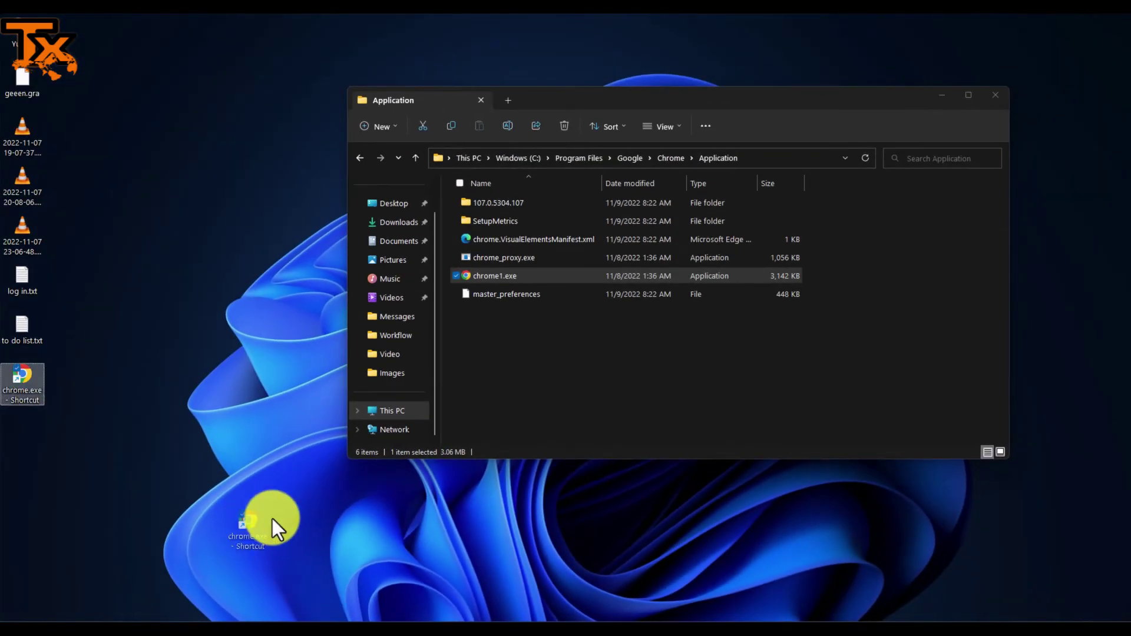
pyautogui.moveTo(542, 573); pyautogui.dragTo(630, 611)
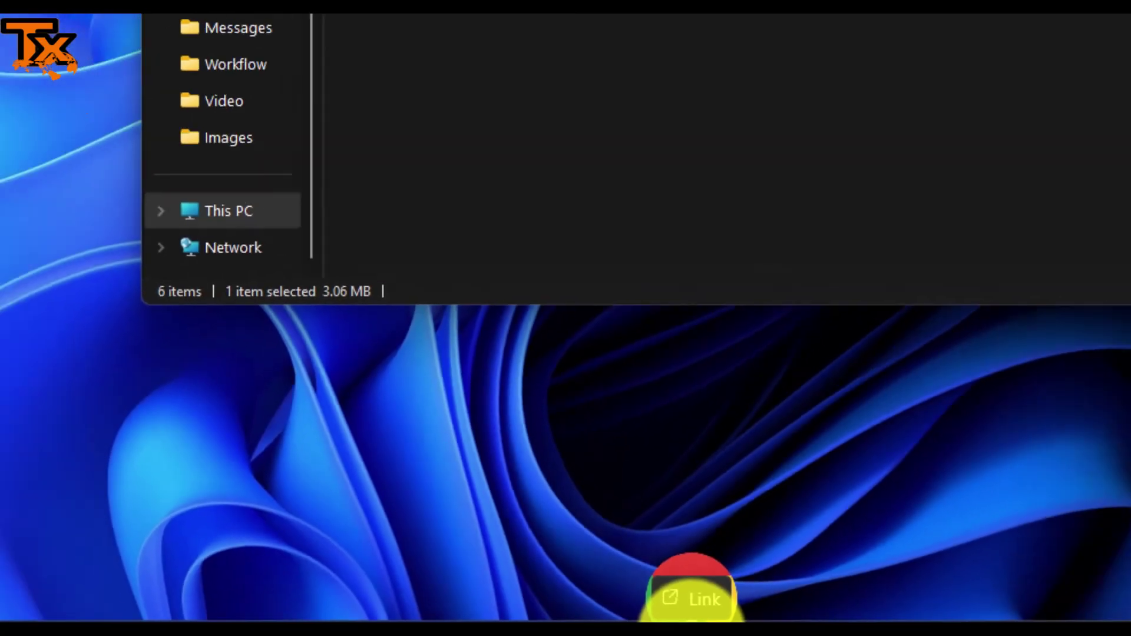
pyautogui.moveTo(720, 574); pyautogui.dragTo(644, 610)
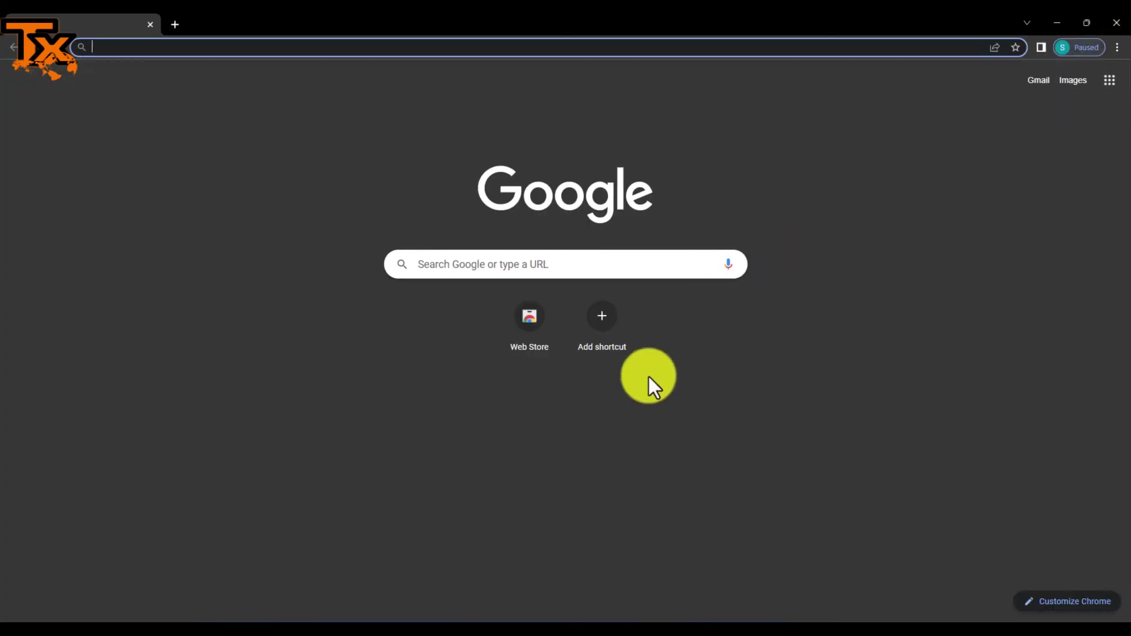
pyautogui.click(1116, 24)
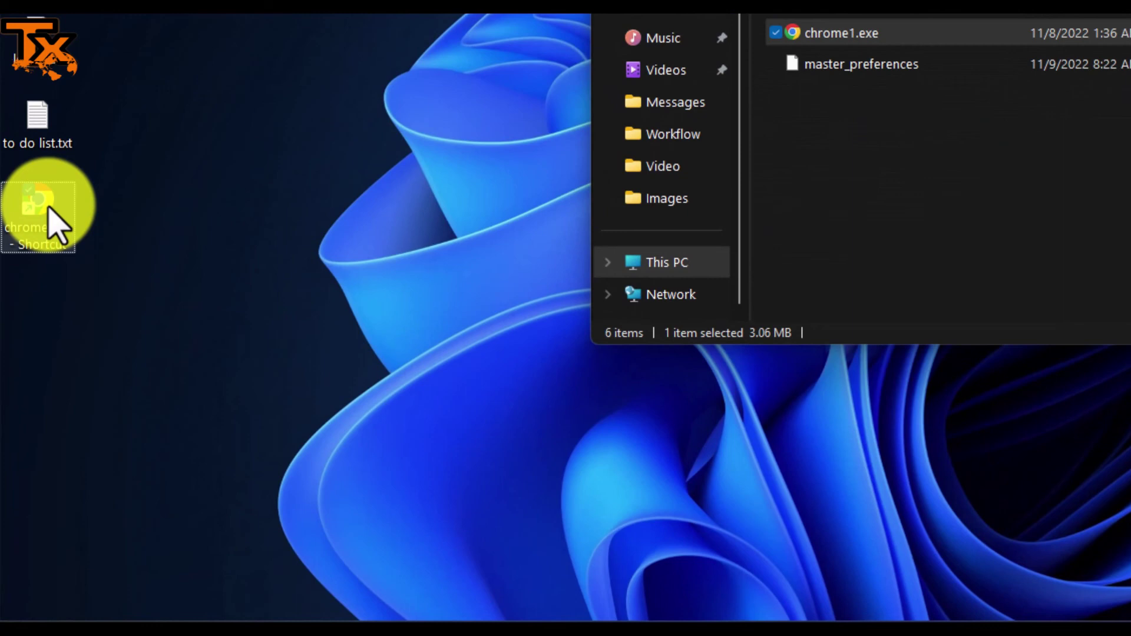
# - Append ' -no-sandbox' to the chrome.exe shortcut's Target in Properties and apply it
pyautogui.rightClick(30, 379)
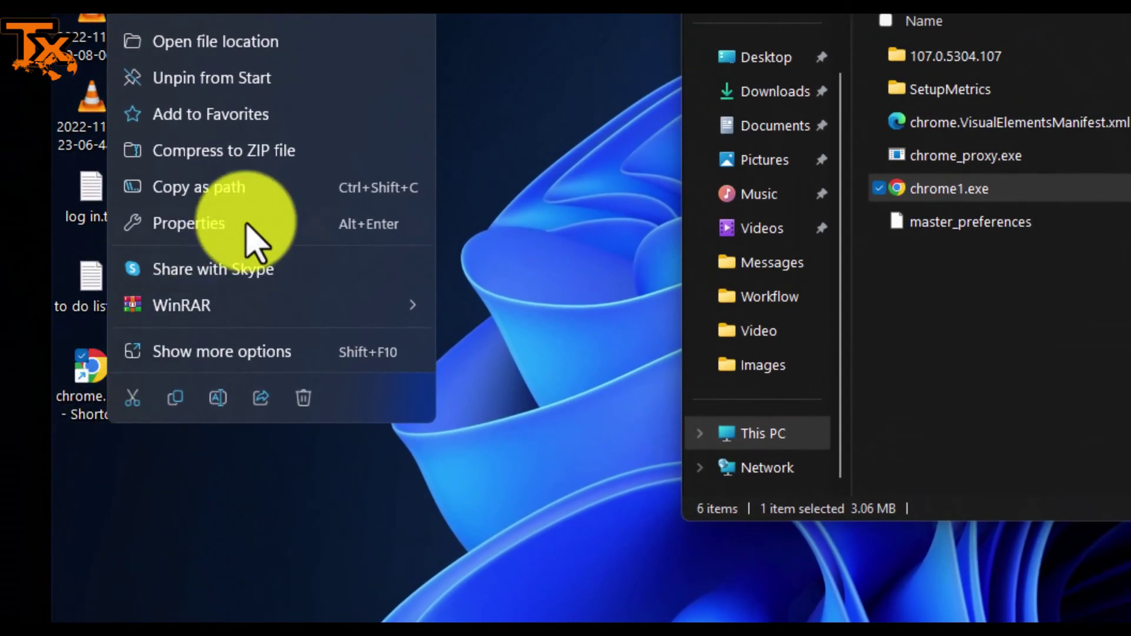
pyautogui.click(300, 228)
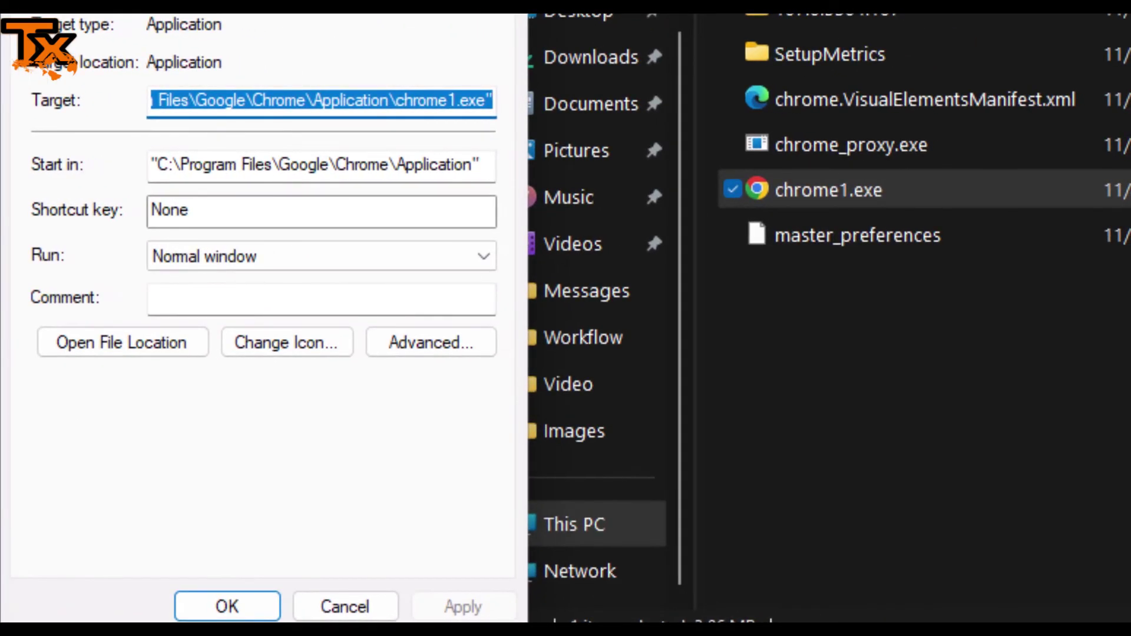
pyautogui.hotkey('ctrl', 'Tab')
pyautogui.hotkey('ctrl', 'Tab')
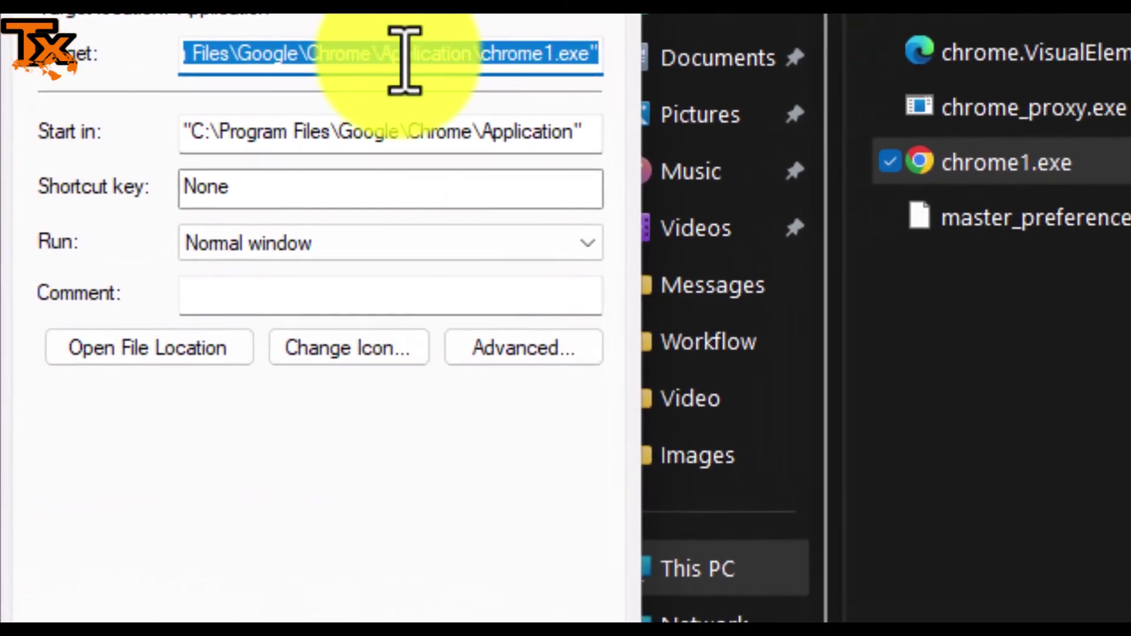
pyautogui.click(404, 56)
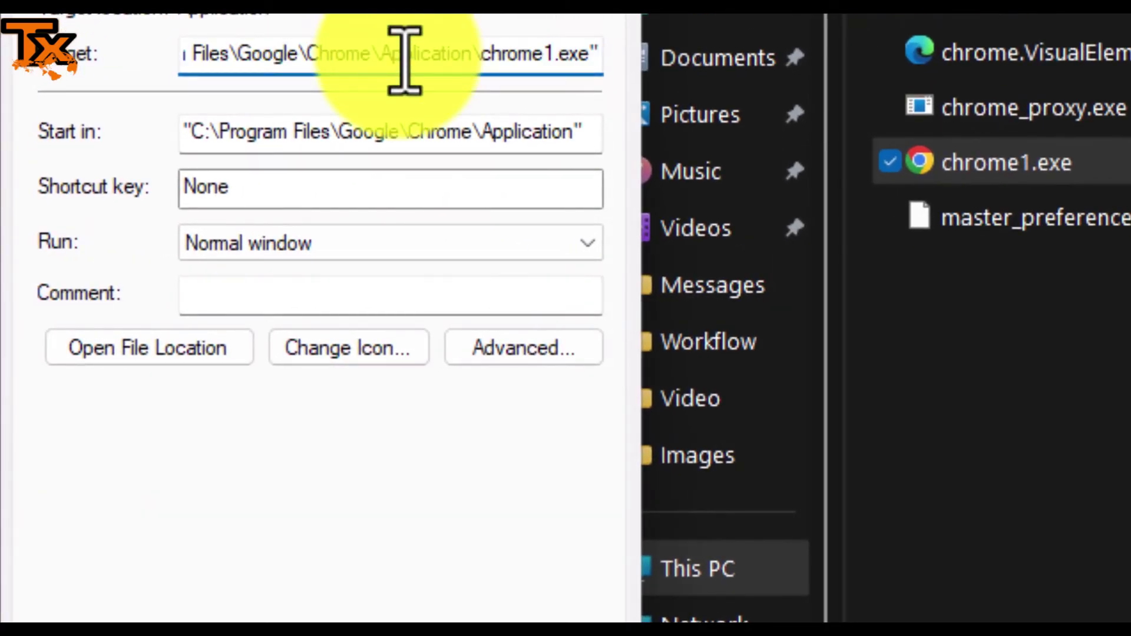
pyautogui.moveTo(449, 53); pyautogui.dragTo(744, 84)
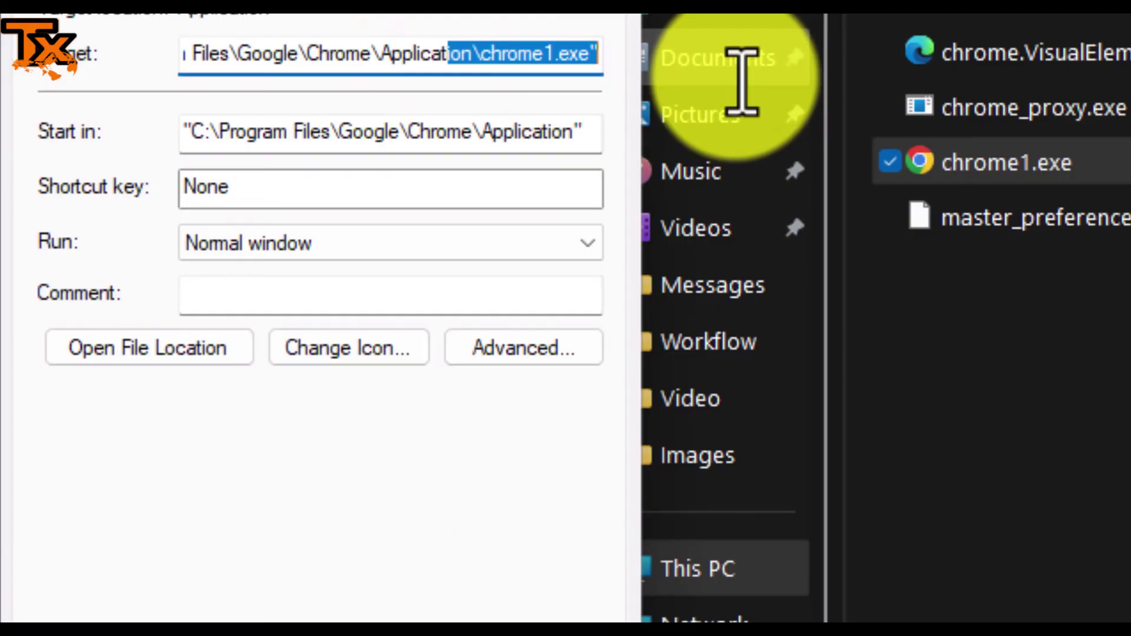
pyautogui.press('End')
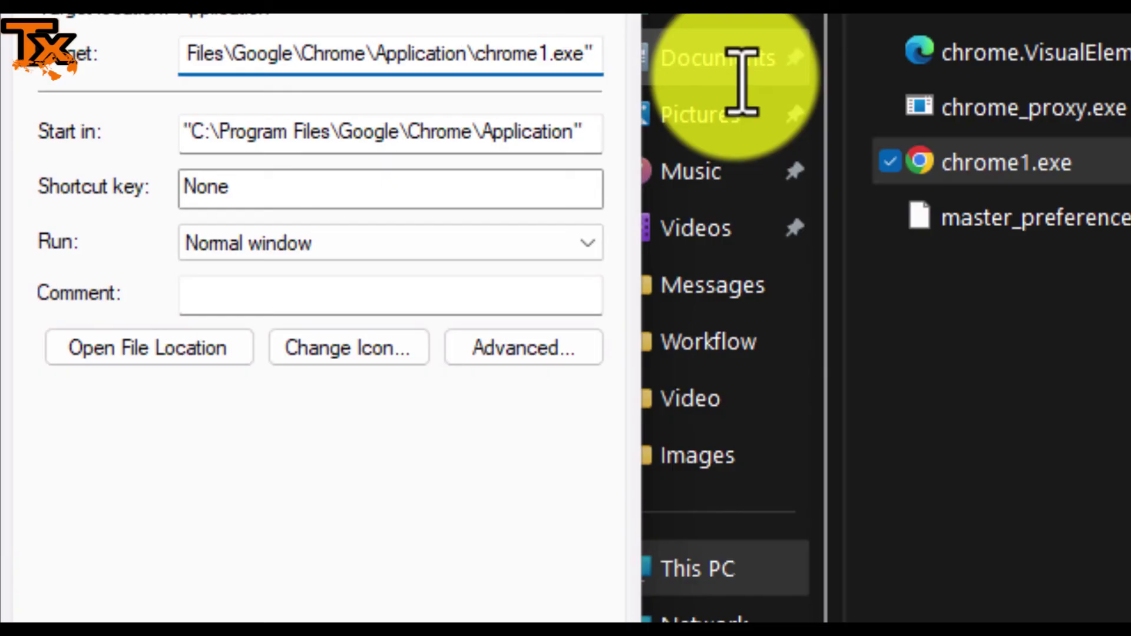
pyautogui.write('-no')
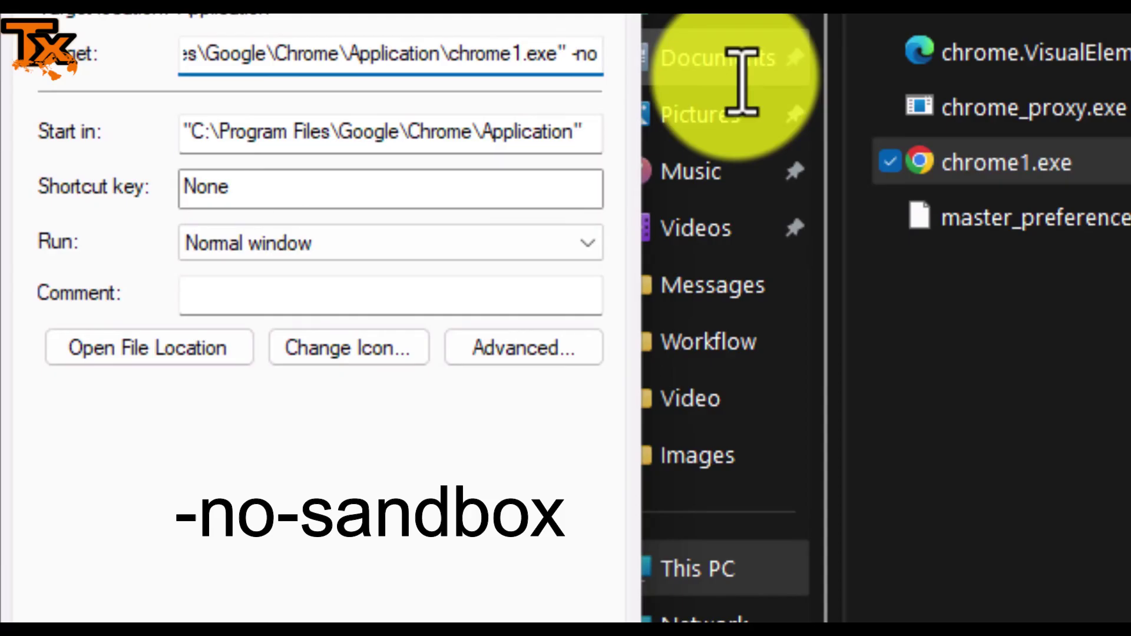
pyautogui.write('-san')
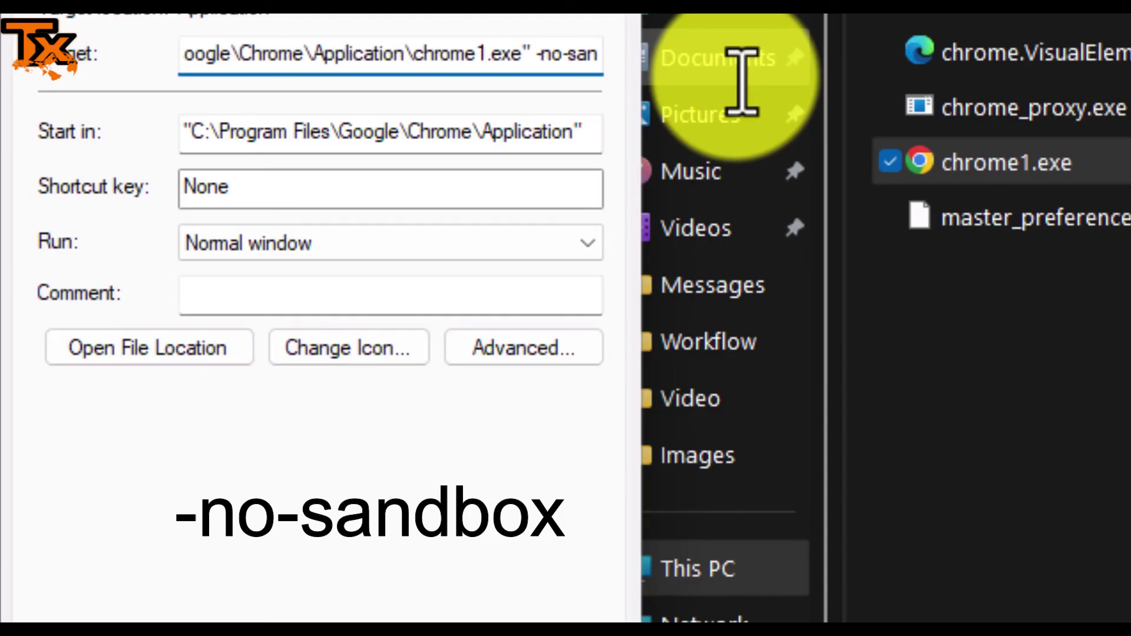
pyautogui.write('dbo')
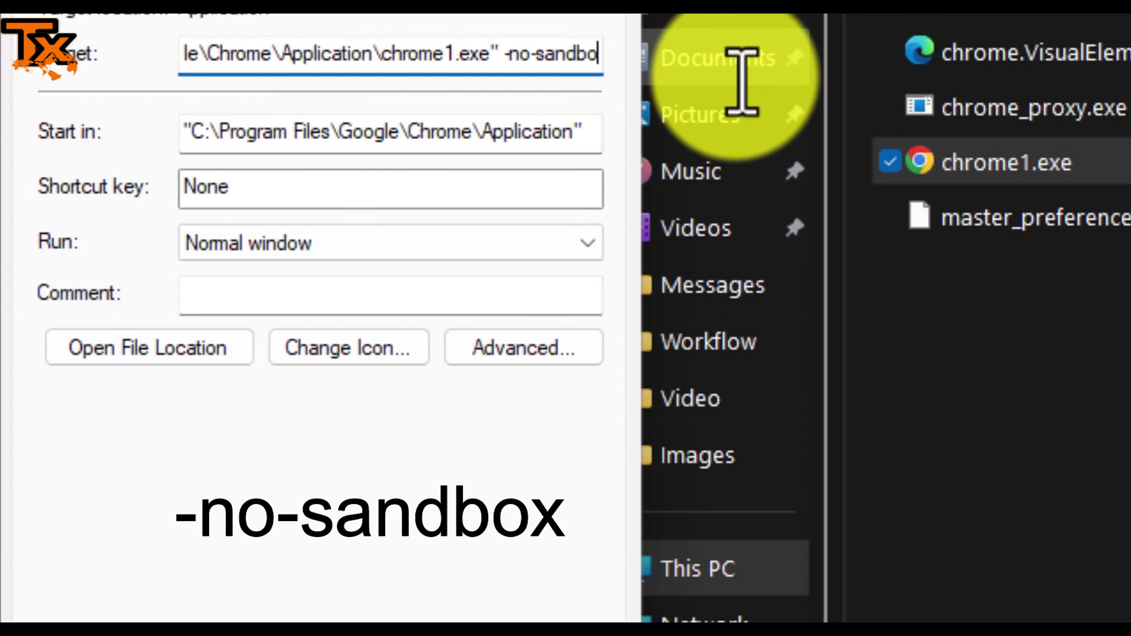
pyautogui.write('x')
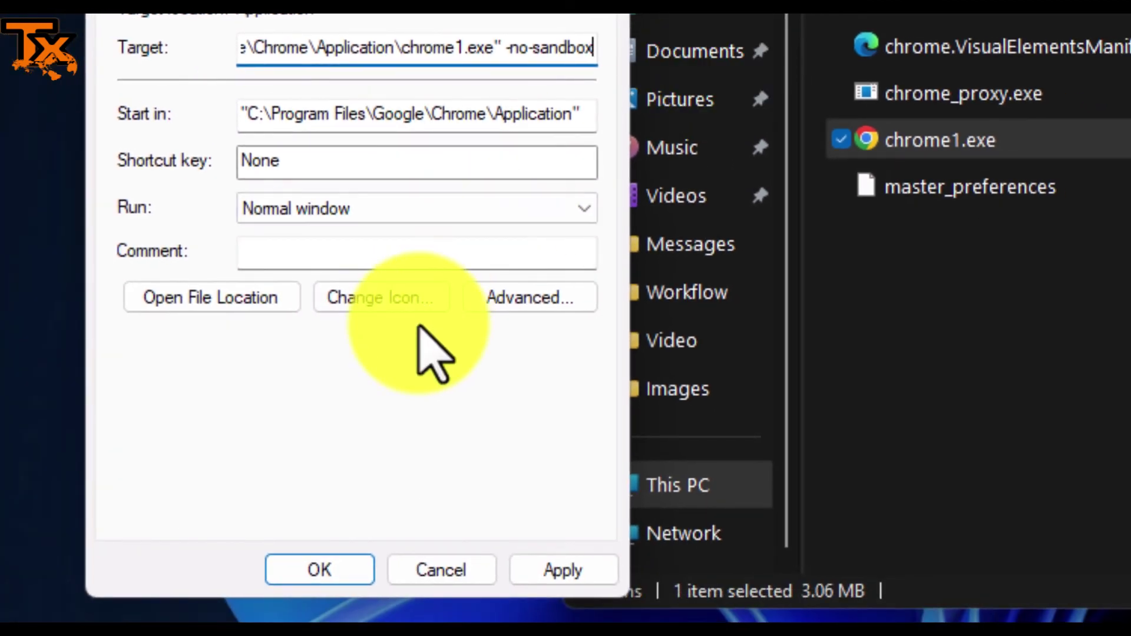
pyautogui.click(556, 566)
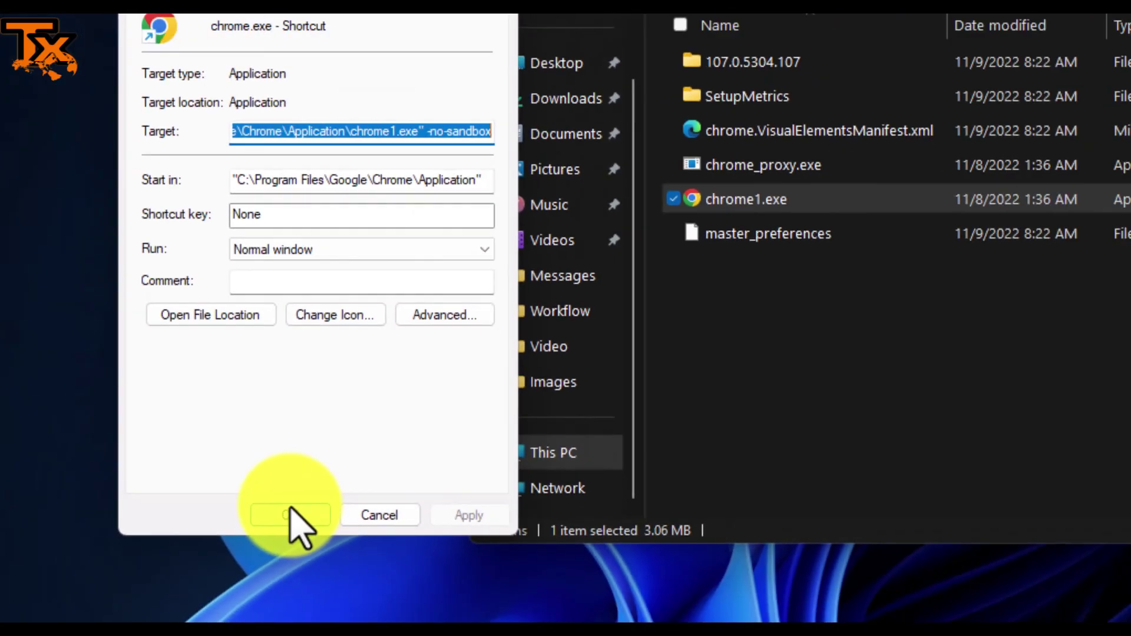
pyautogui.click(320, 566)
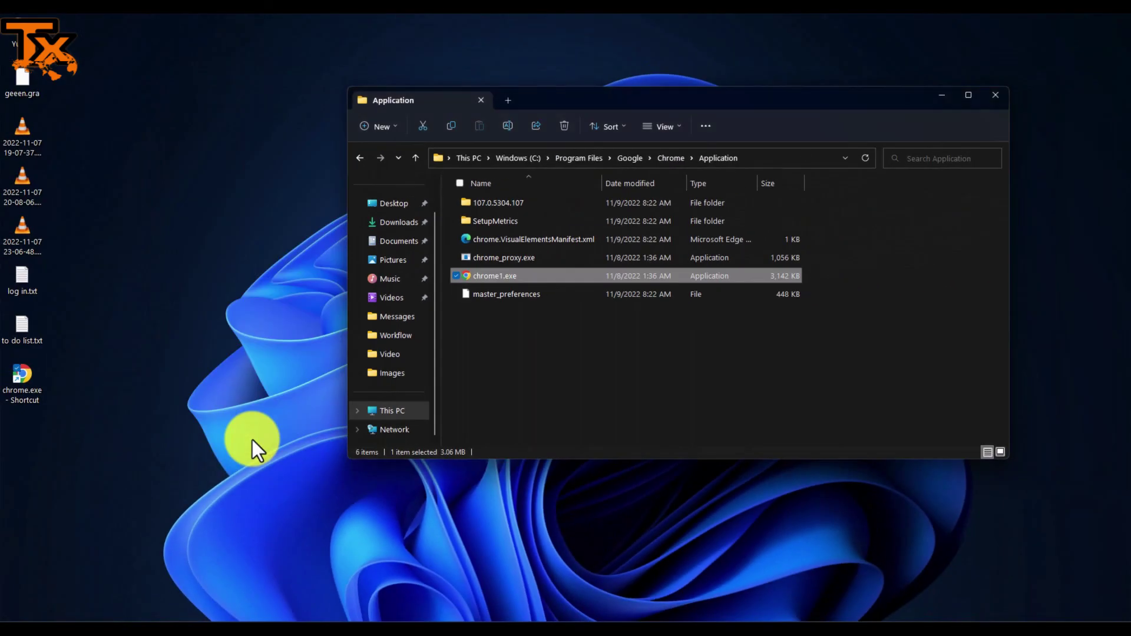